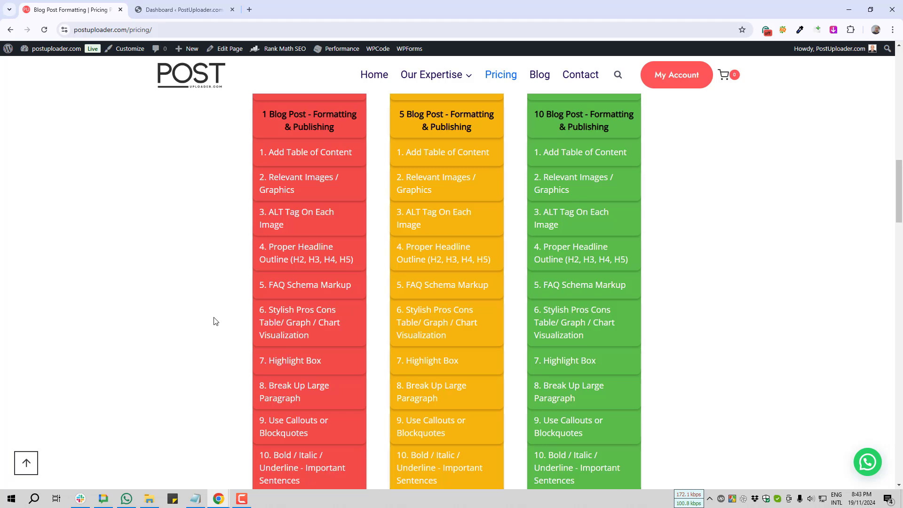
scroll(215, 321, down, 10)
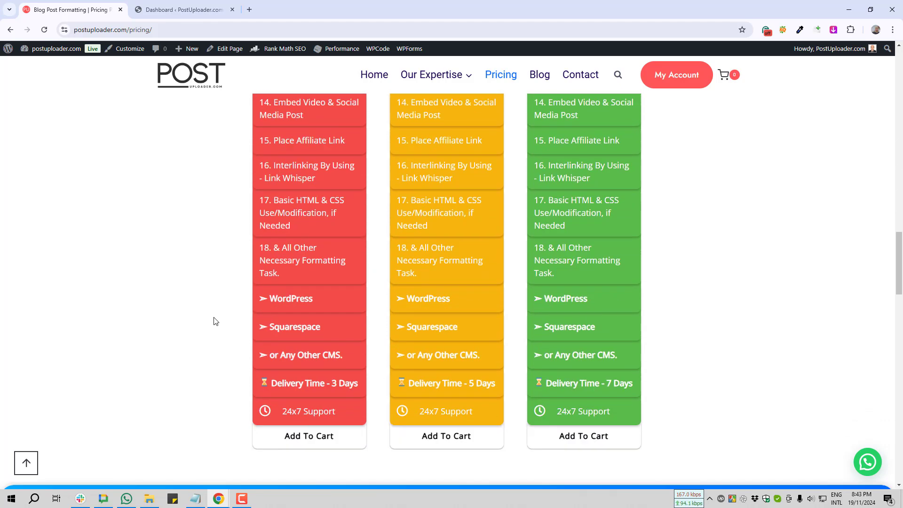
scroll(214, 318, down, 4)
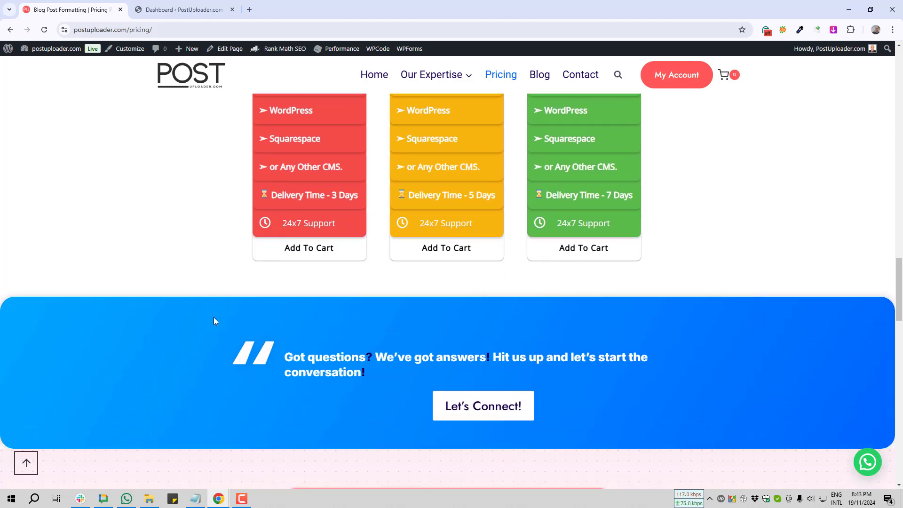
scroll(214, 319, down, 3)
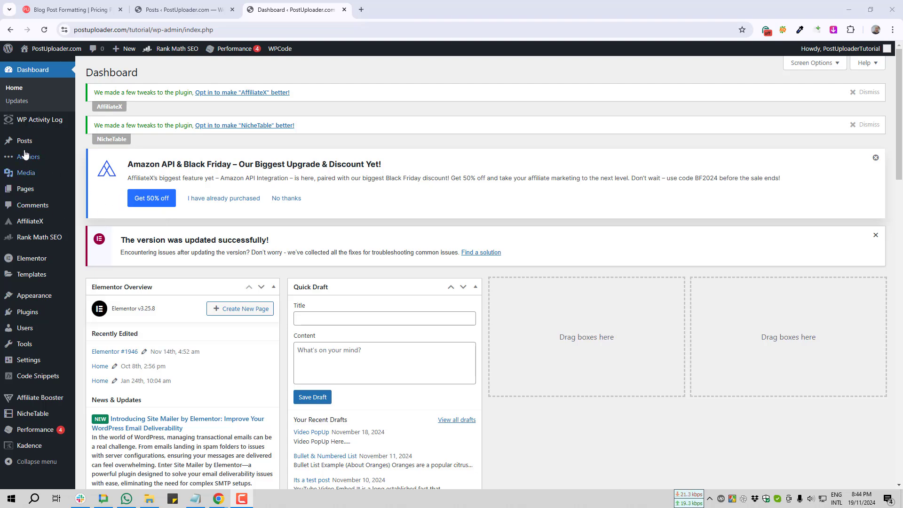
Open the published post "7 Incredible Health Benefits of Orange and How to Incorporate It into Your Diet" in the block editor
mouse_move(18, 143)
click(95, 148)
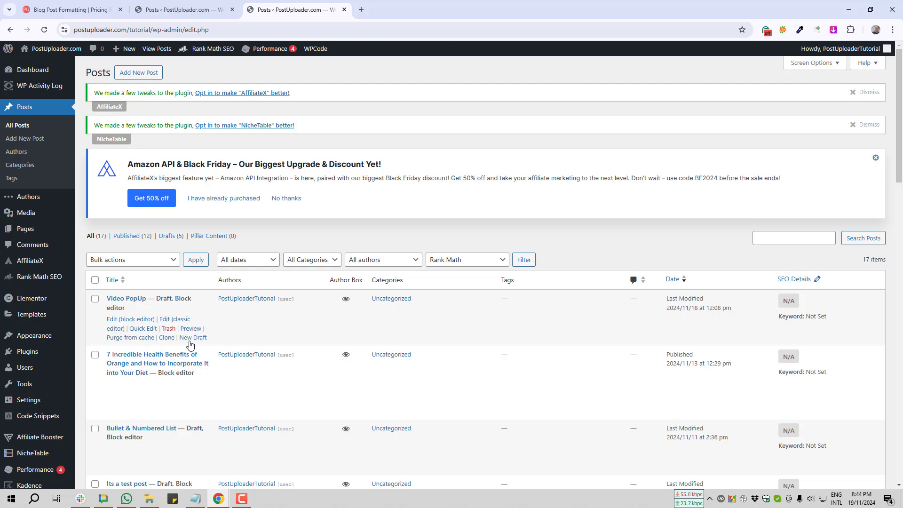
scroll(190, 357, down, 3)
click(113, 243)
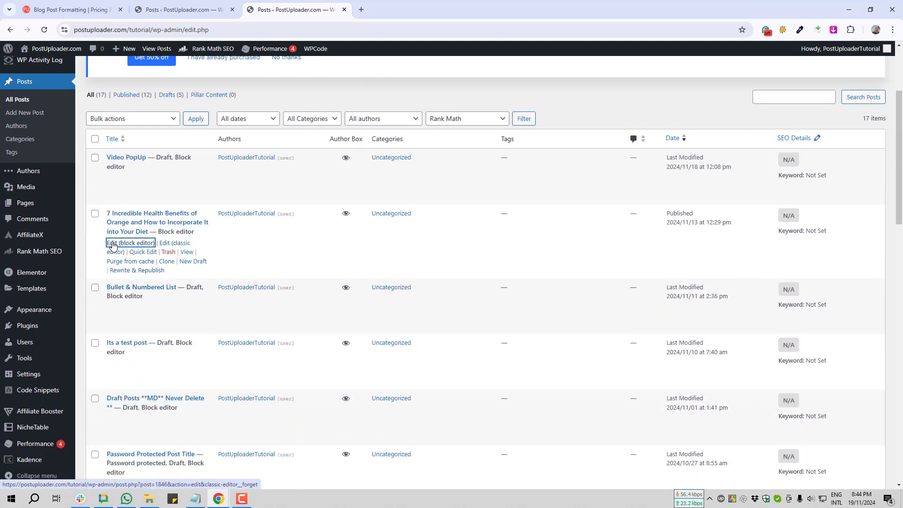
Add an empty paragraph block after the "Fiber for Digestive Health" paragraph, just above the "Types of Oranges" heading
scroll(236, 265, down, 4)
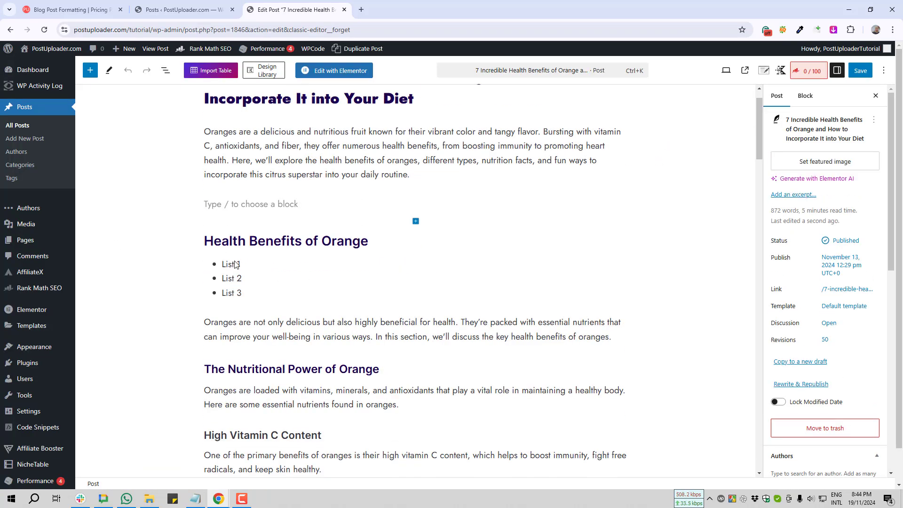
scroll(235, 265, down, 2)
scroll(207, 233, down, 2)
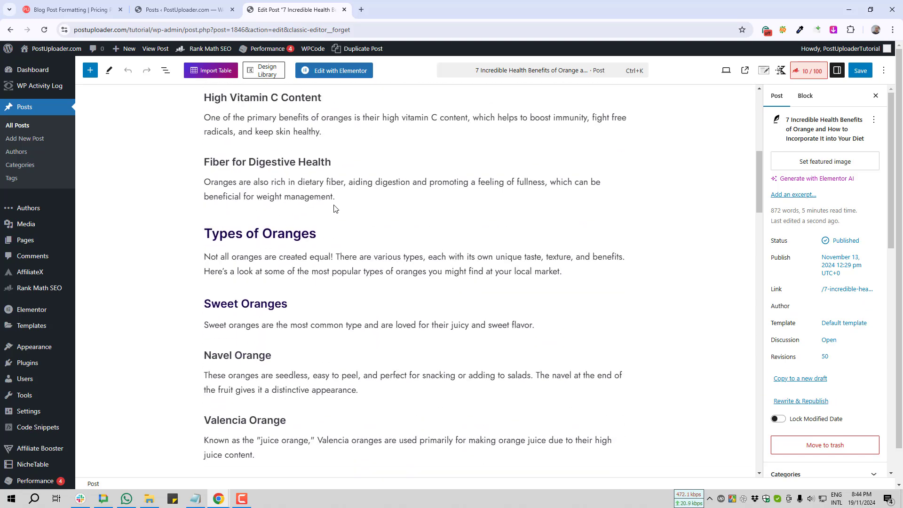
scroll(344, 199, up, 1)
click(375, 232)
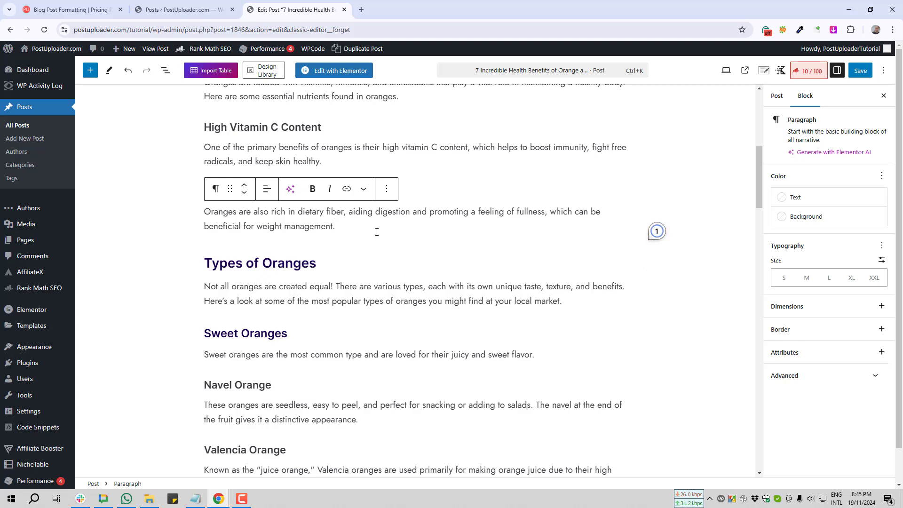
key(Return)
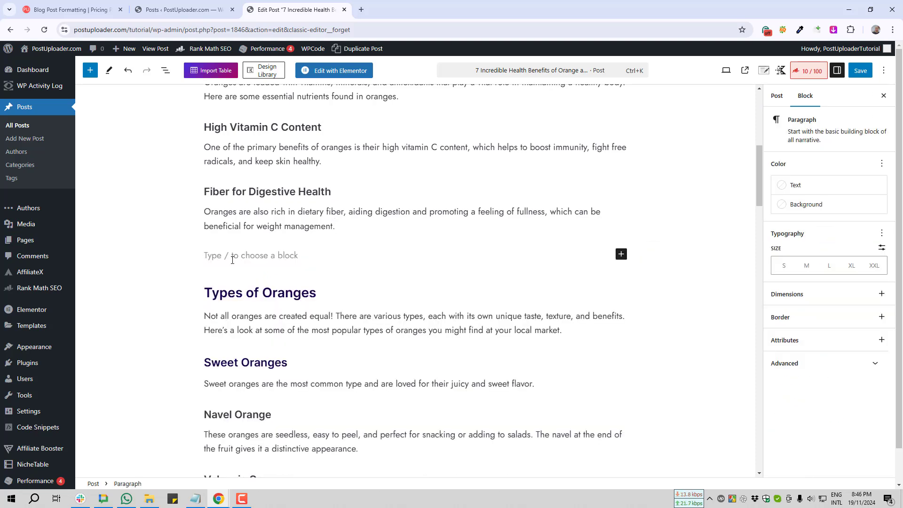
key(Print)
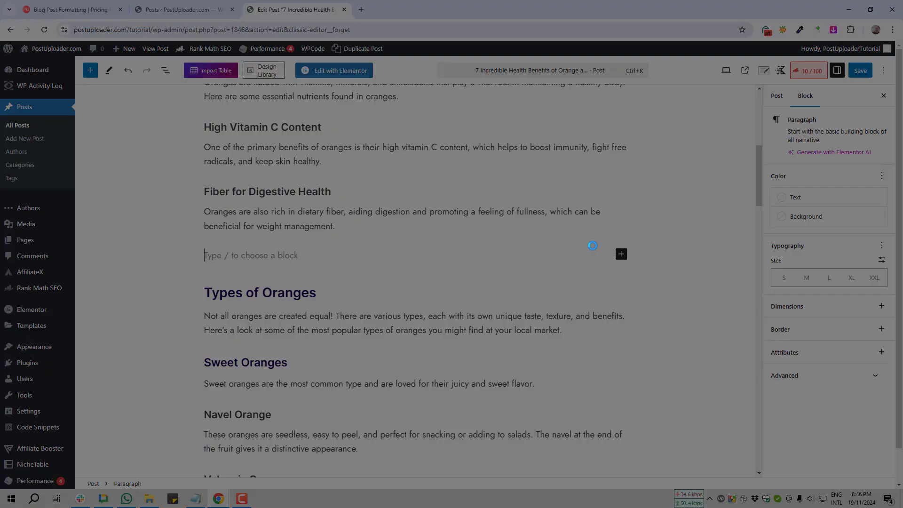
drag(594, 231, 649, 287)
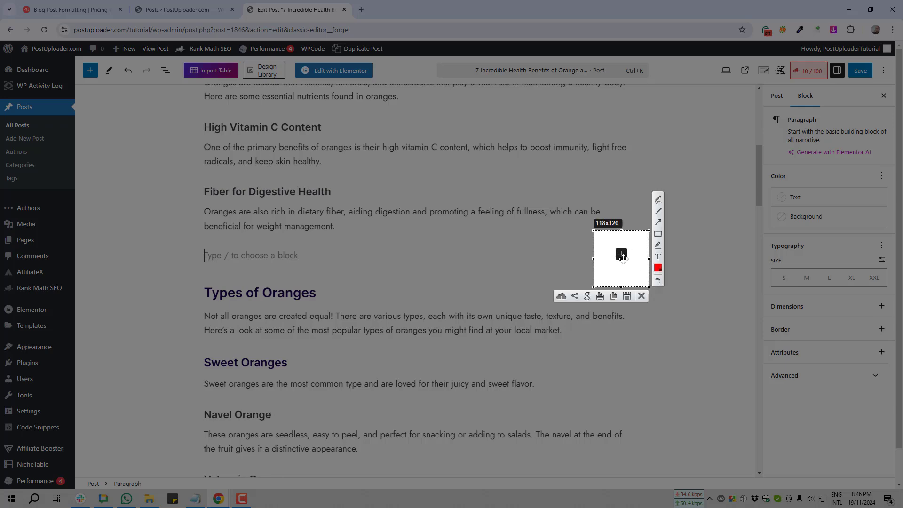
click(642, 296)
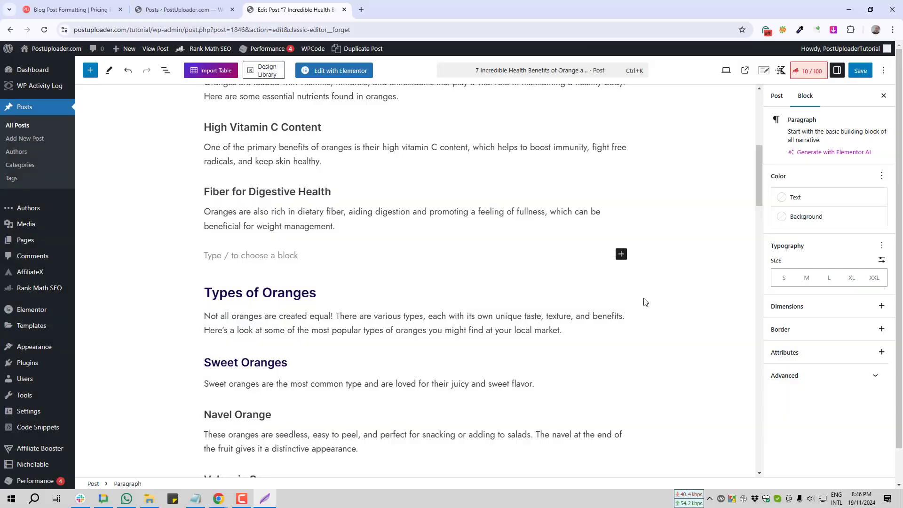
Search the available blocks for "button" from the new empty paragraph
click(621, 254)
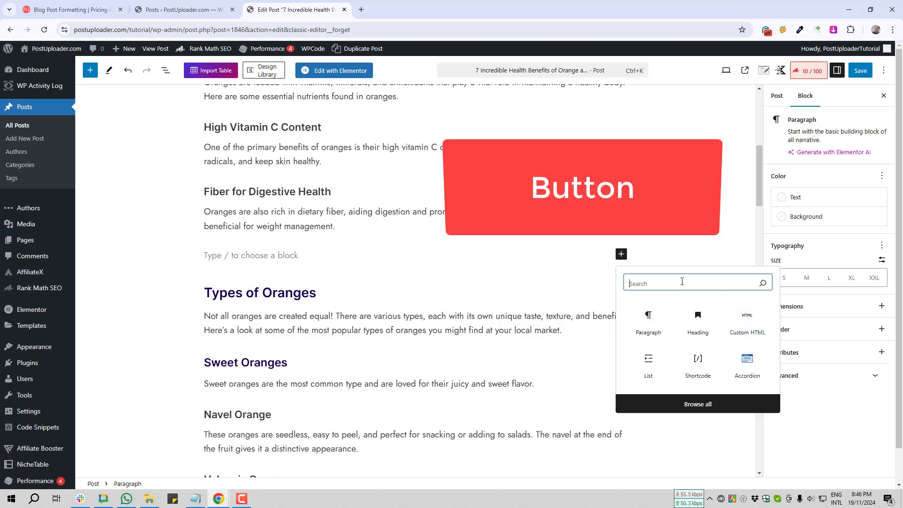
text(bu)
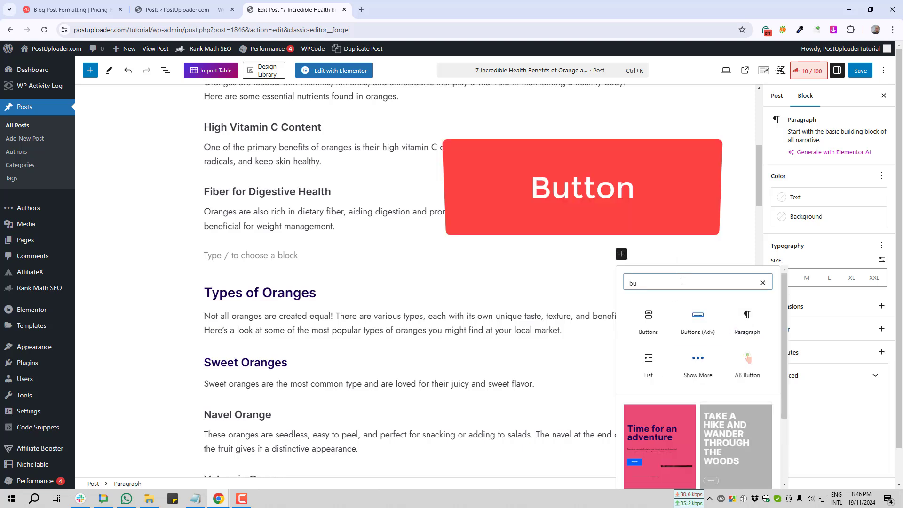
text(tton)
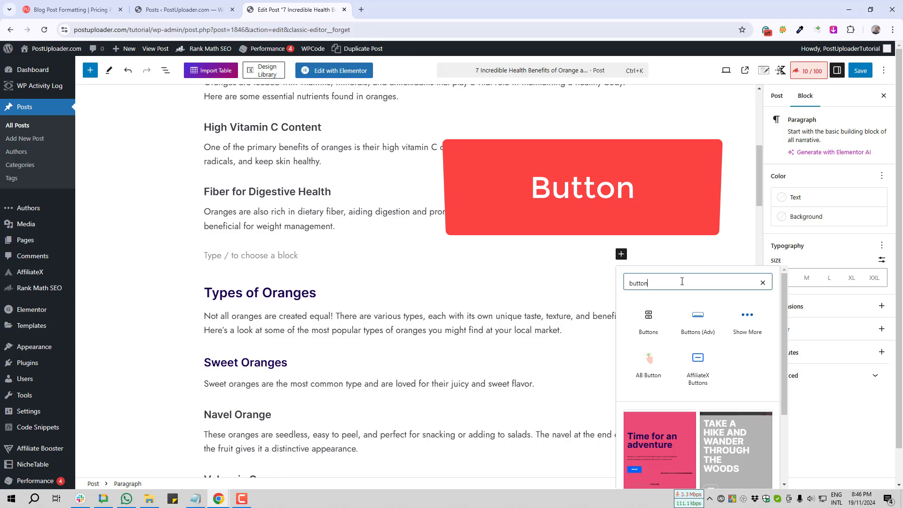
key(Print)
drag(623, 294, 677, 352)
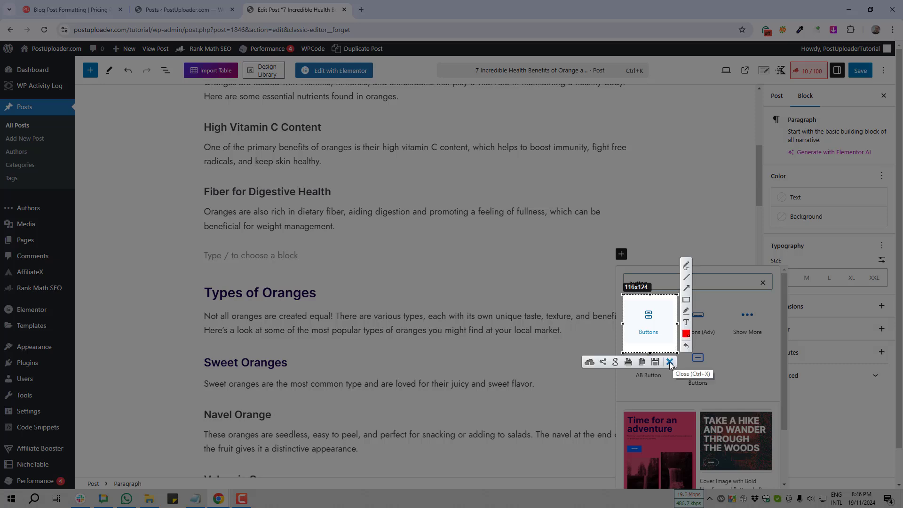
click(669, 362)
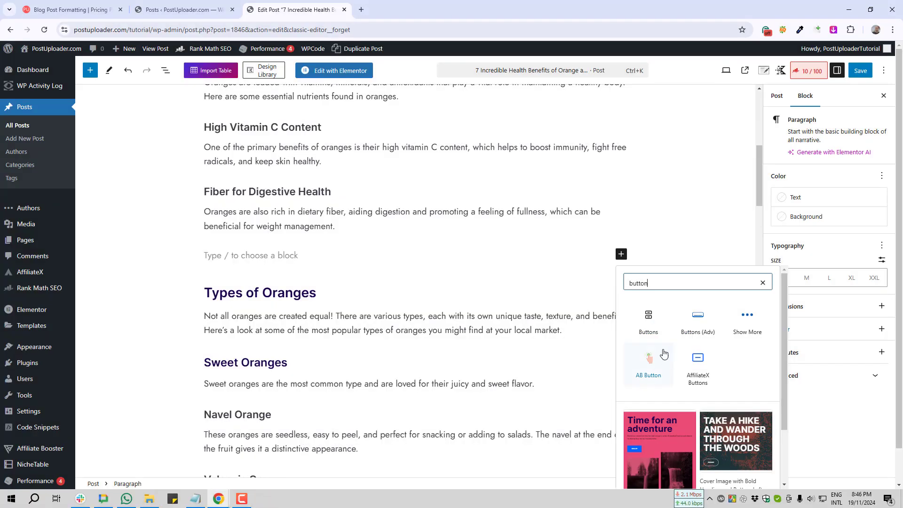
Insert the Buttons block above the "Types of Oranges" heading and label its button "Test Button"
click(649, 319)
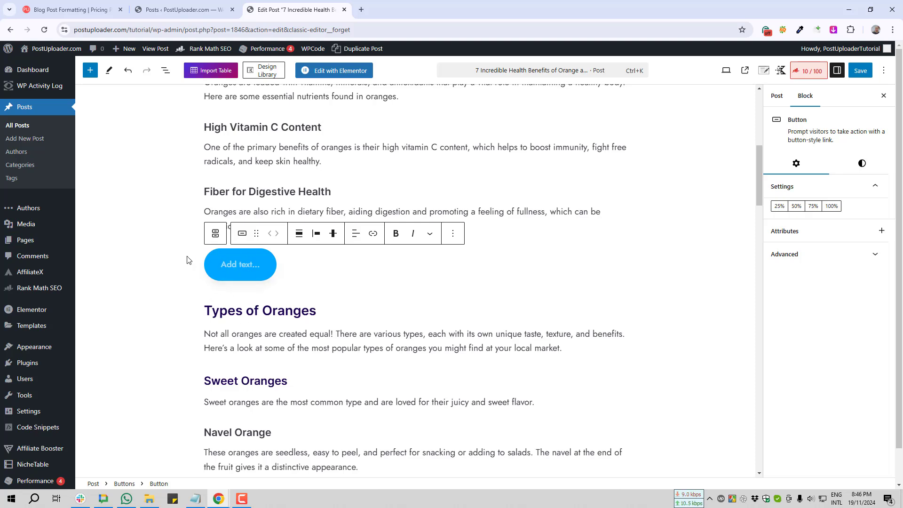
click(170, 250)
click(246, 264)
text(Test Button)
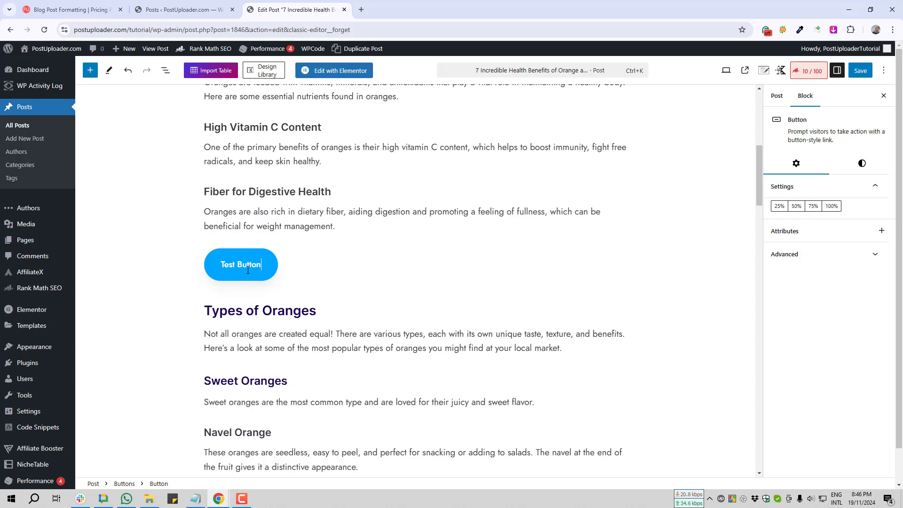
click(164, 272)
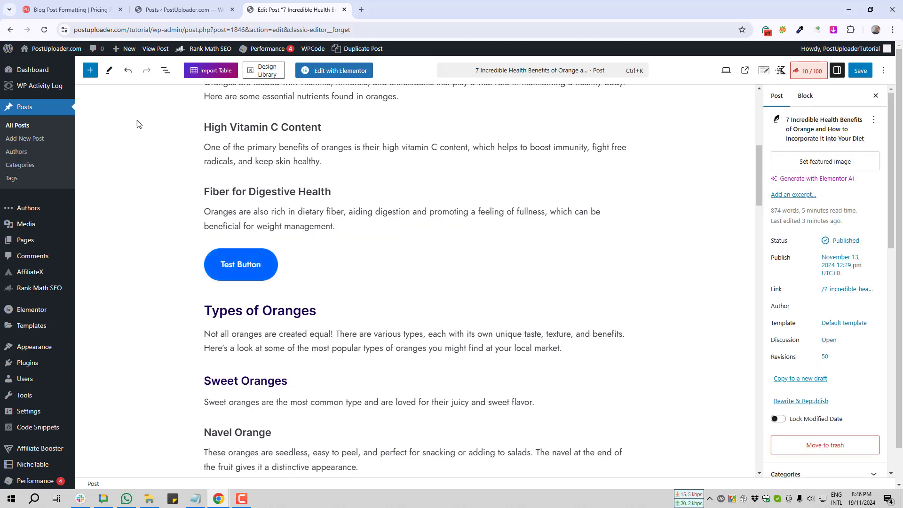
click(150, 27)
click(149, 26)
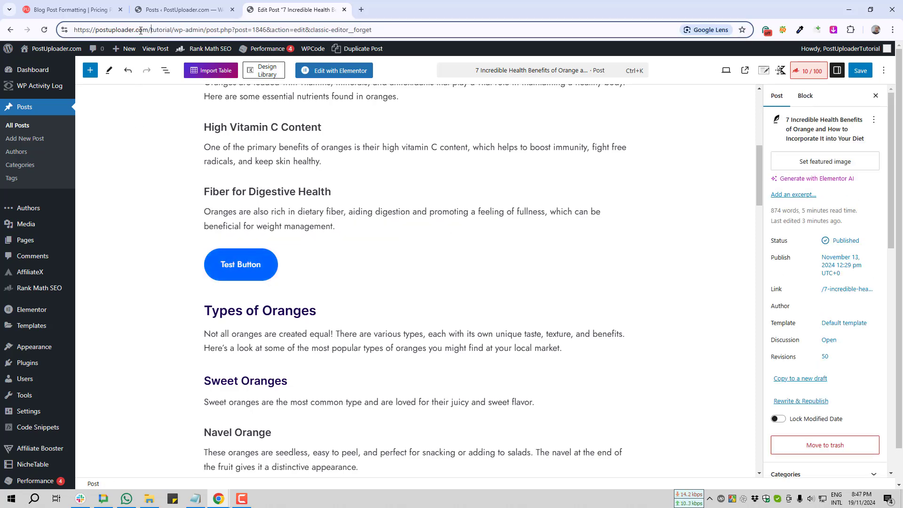
drag(148, 29, 71, 28)
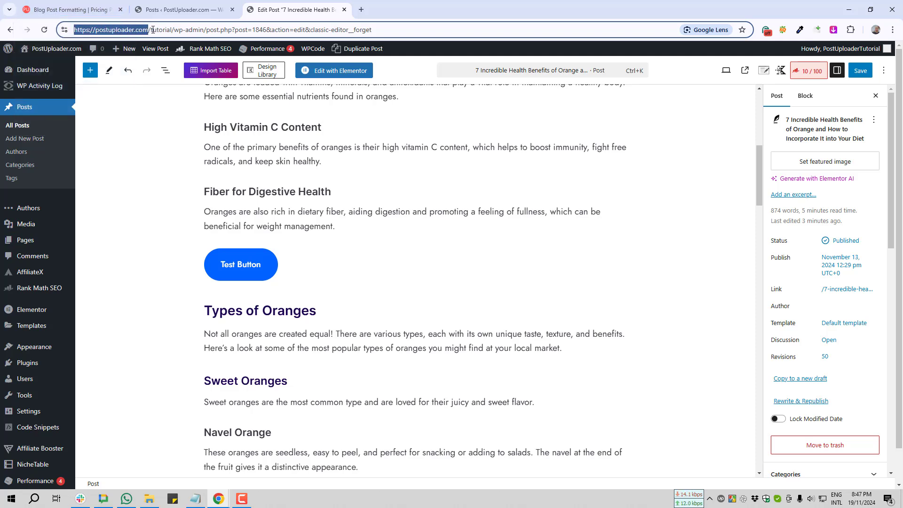
click(239, 264)
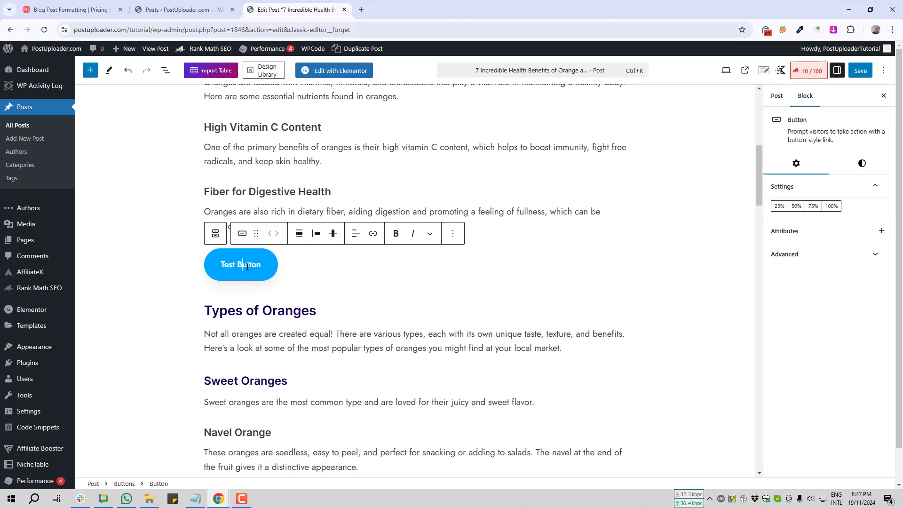
key(Print)
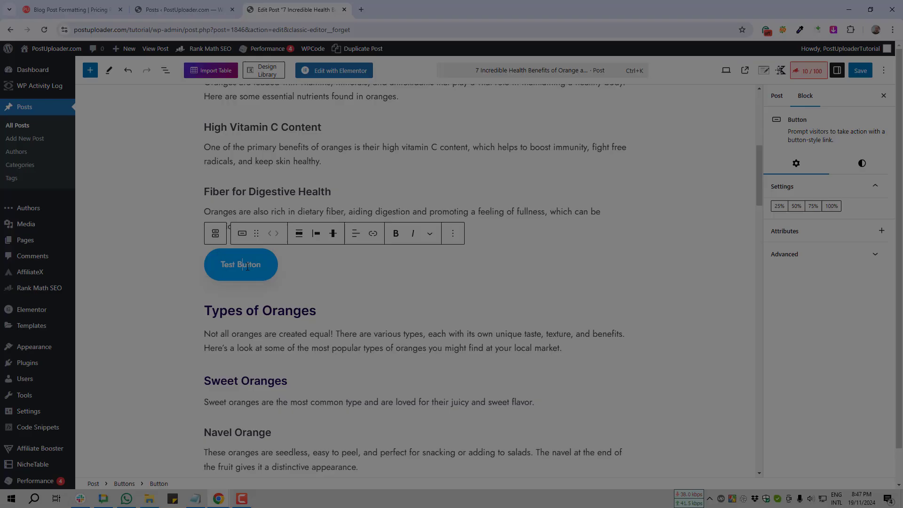
drag(153, 178, 662, 365)
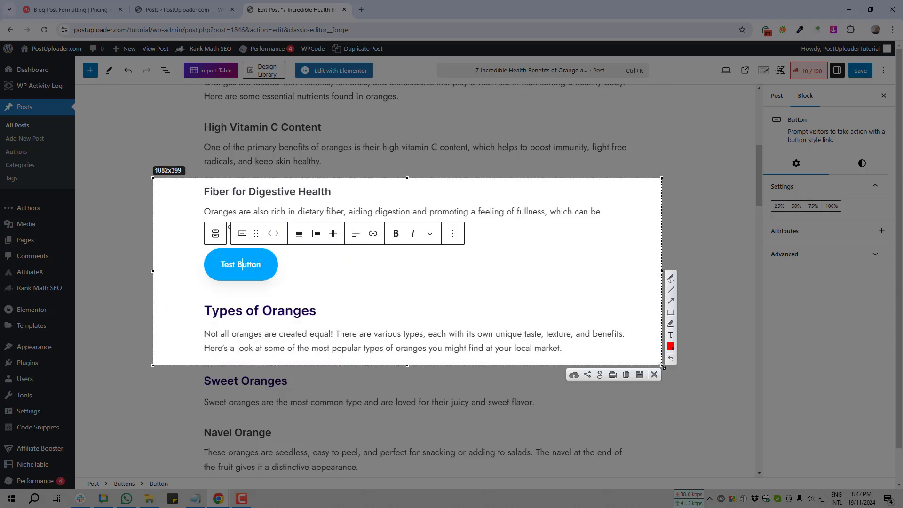
click(671, 301)
drag(477, 322, 378, 238)
click(655, 376)
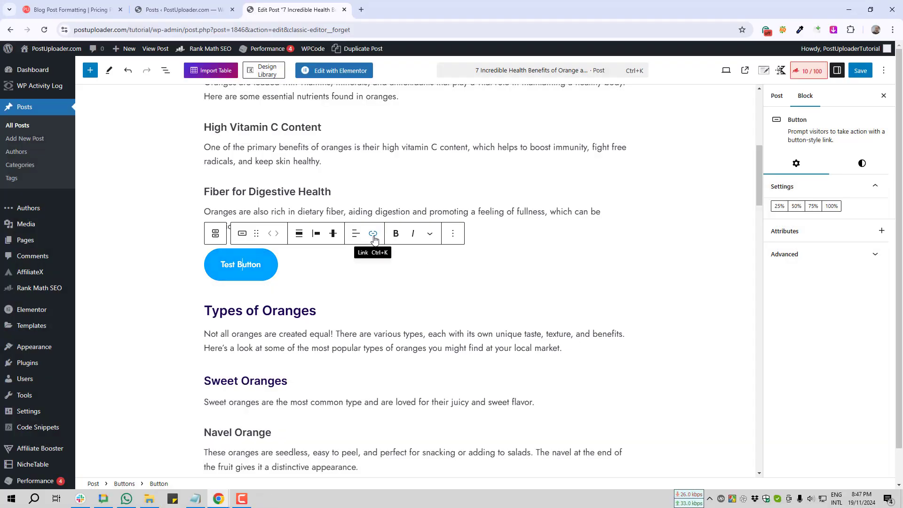
key(Print)
drag(337, 193, 407, 285)
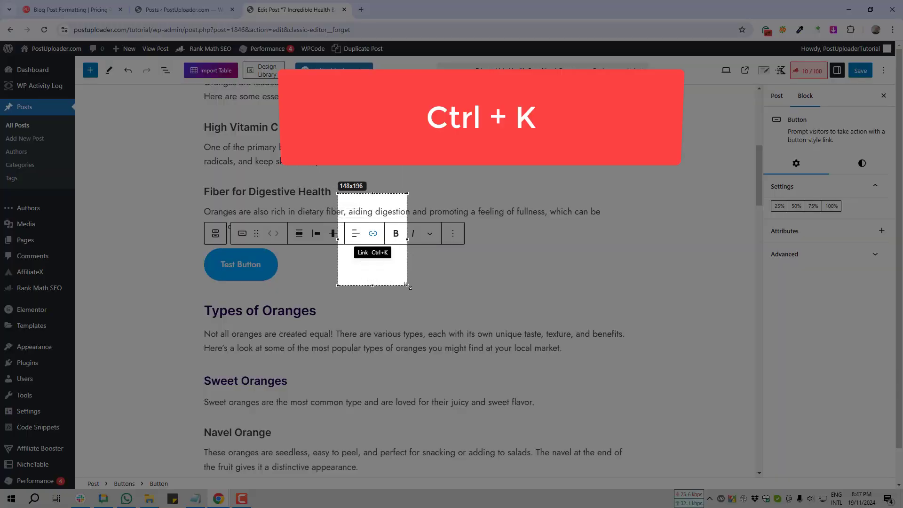
click(400, 295)
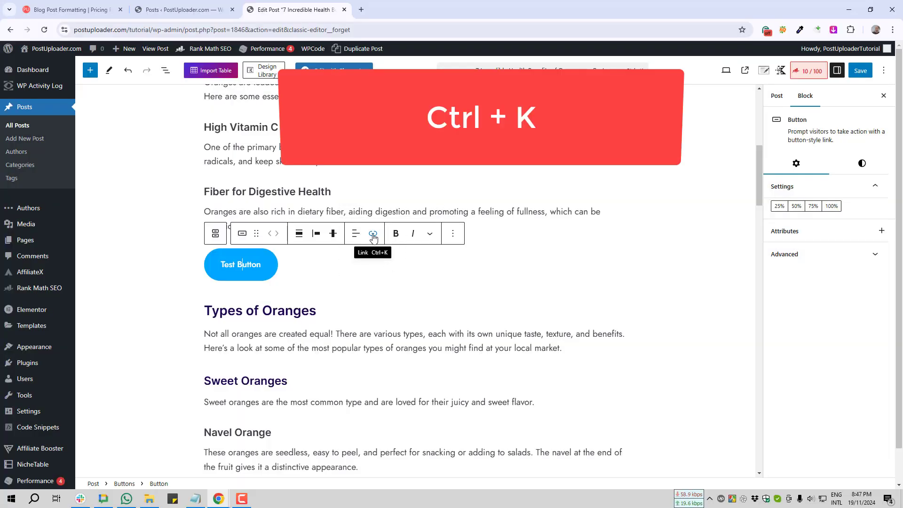
click(373, 235)
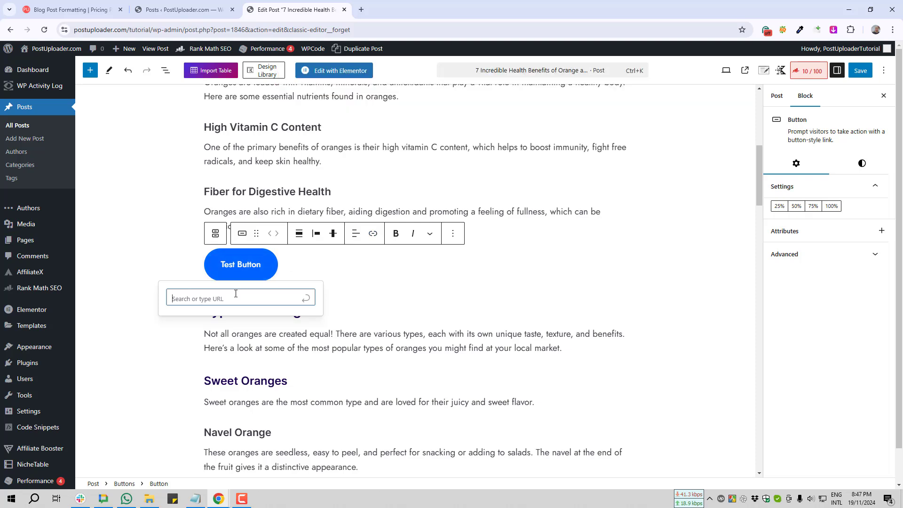
text(https://postuploader.com/)
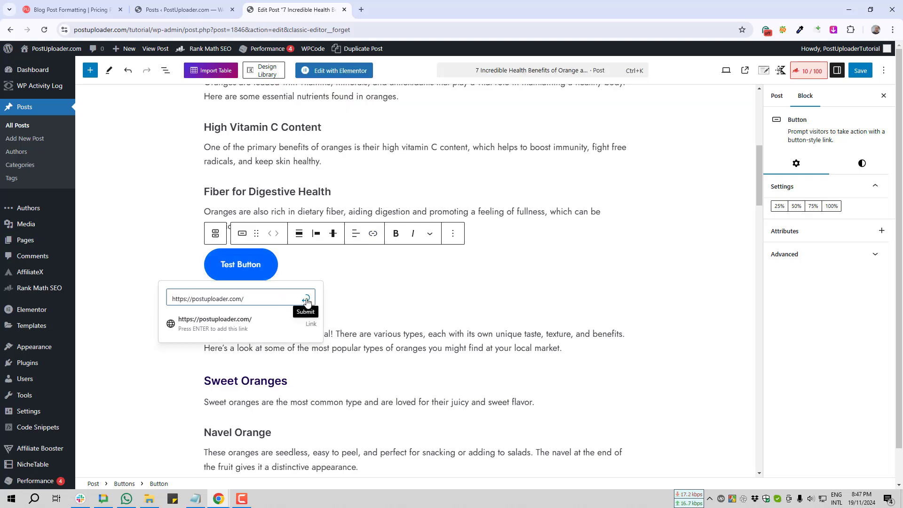
click(307, 301)
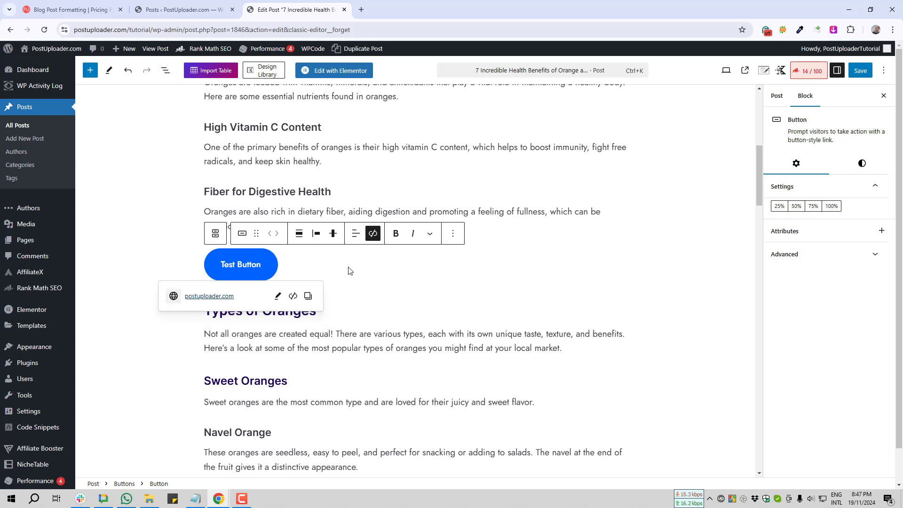
click(168, 262)
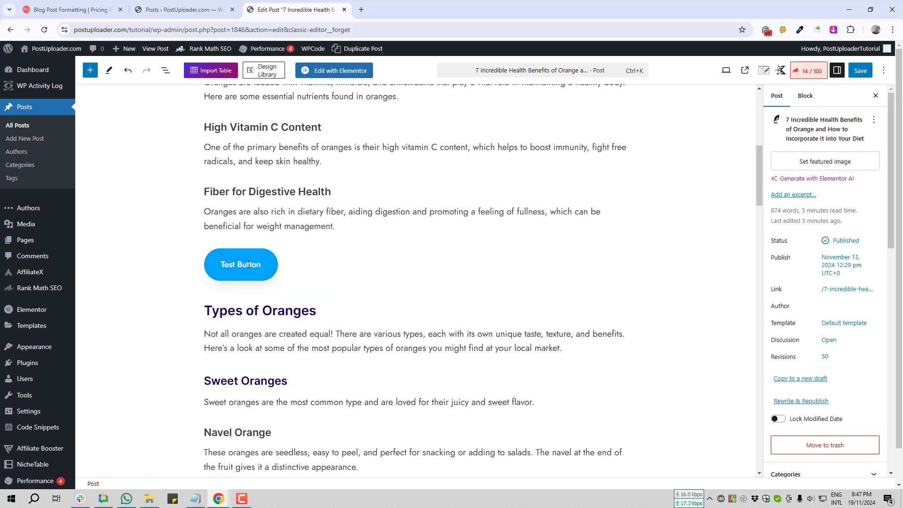
Select the "Test Button" block to bring up its link options
click(249, 264)
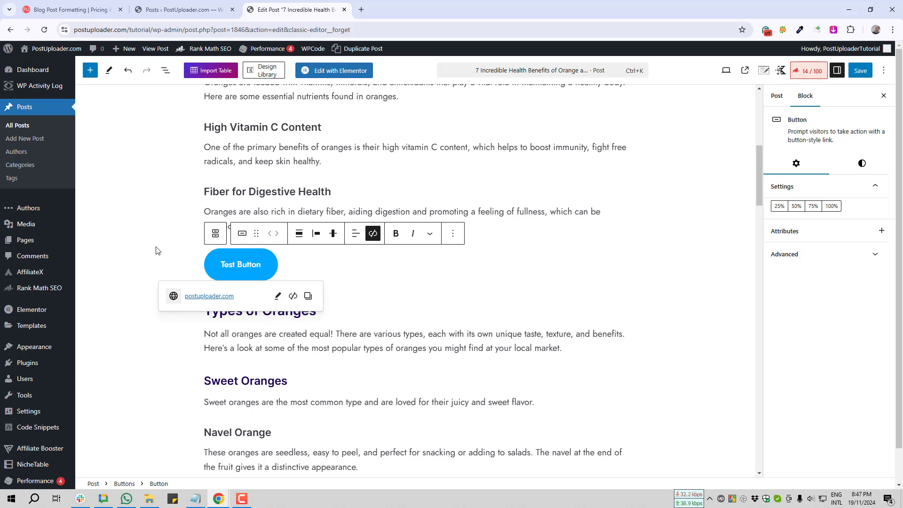
click(141, 239)
click(235, 263)
key(Print)
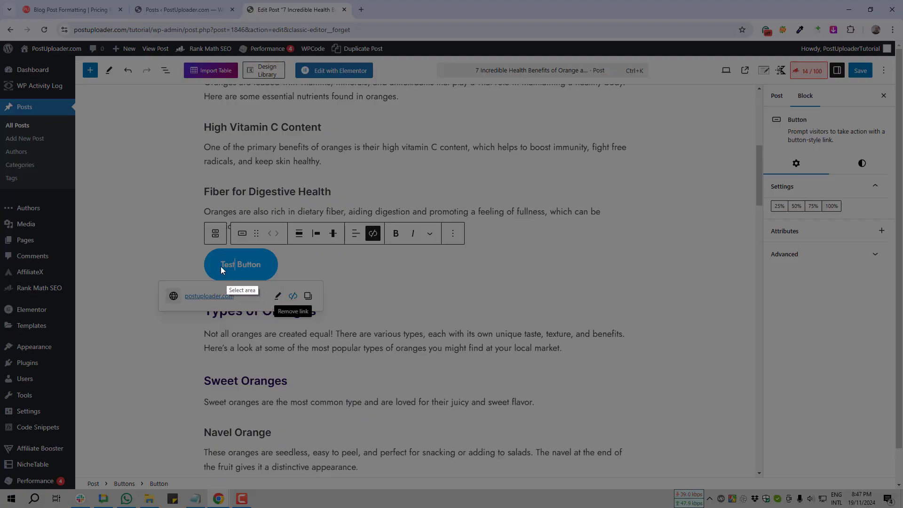
drag(221, 267, 365, 353)
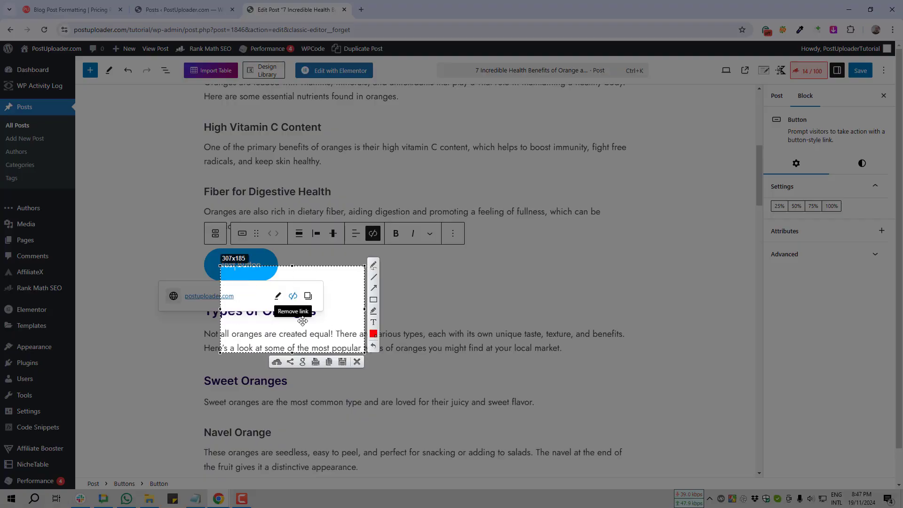
click(374, 289)
drag(180, 327, 274, 303)
click(357, 363)
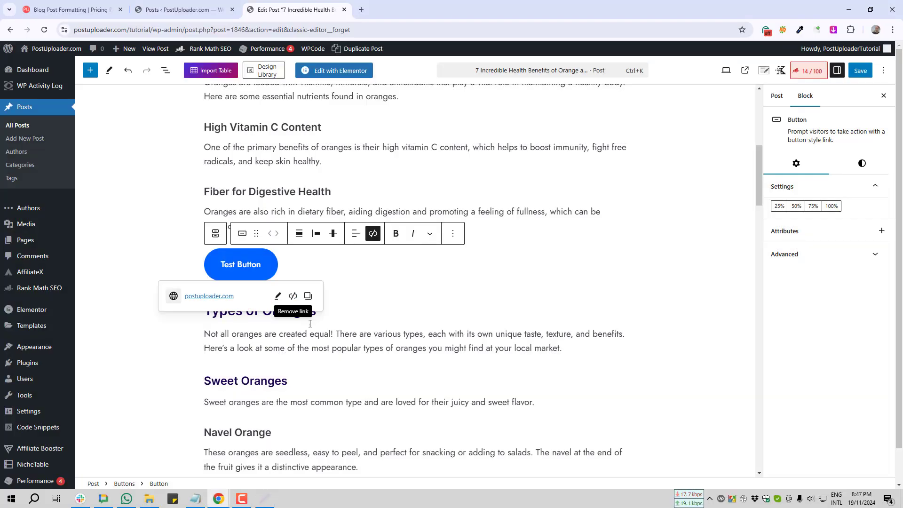
Set the "Test Button" link to open in a new tab and save the link settings
click(278, 297)
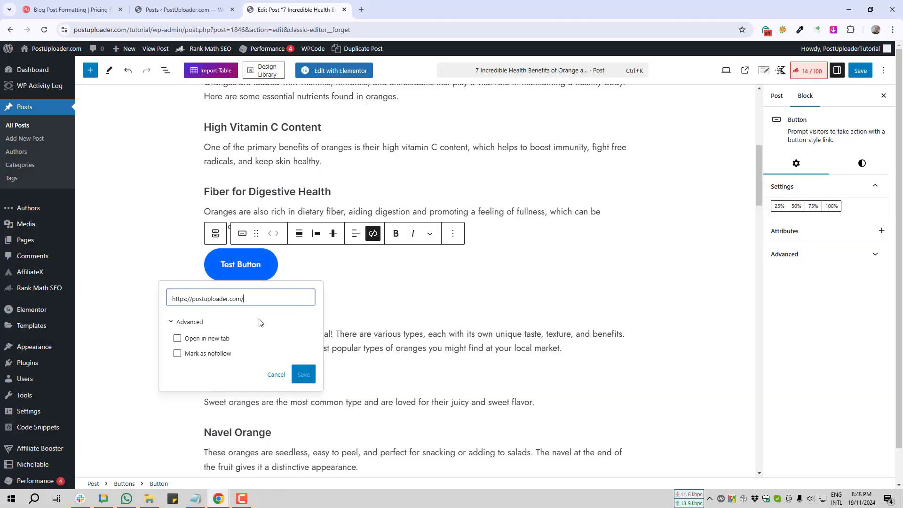
click(178, 339)
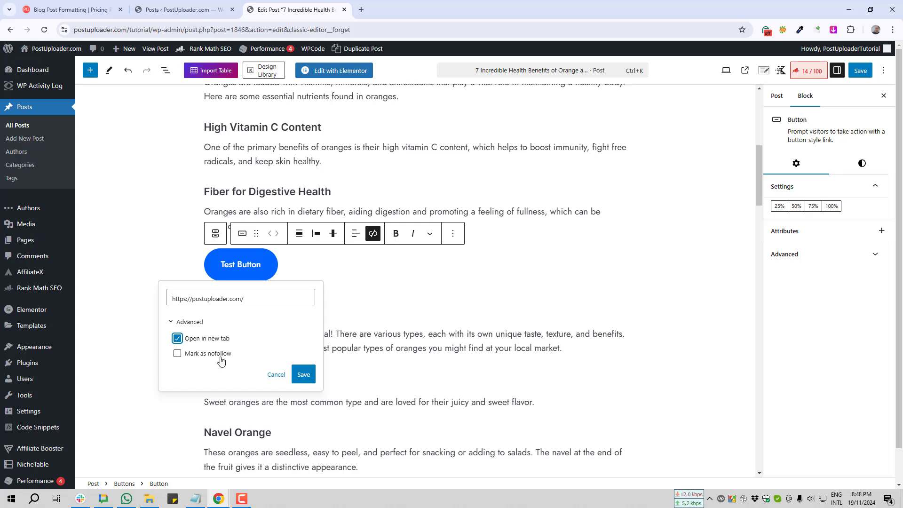
click(302, 373)
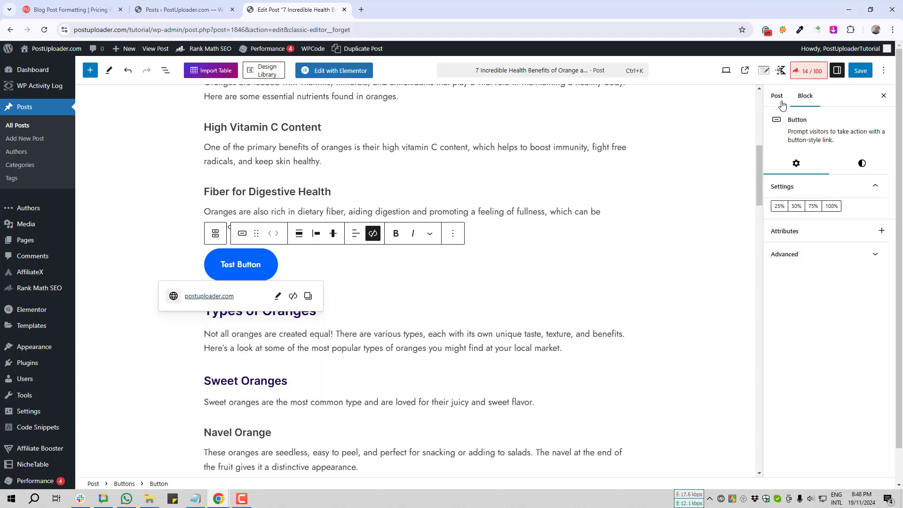
Save the post and test the "Test Button" link on the published page
click(860, 71)
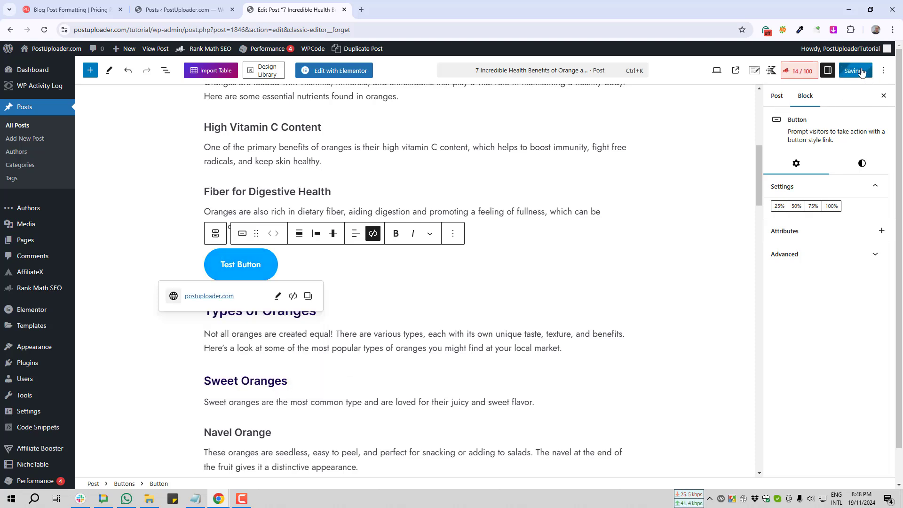
click(82, 468)
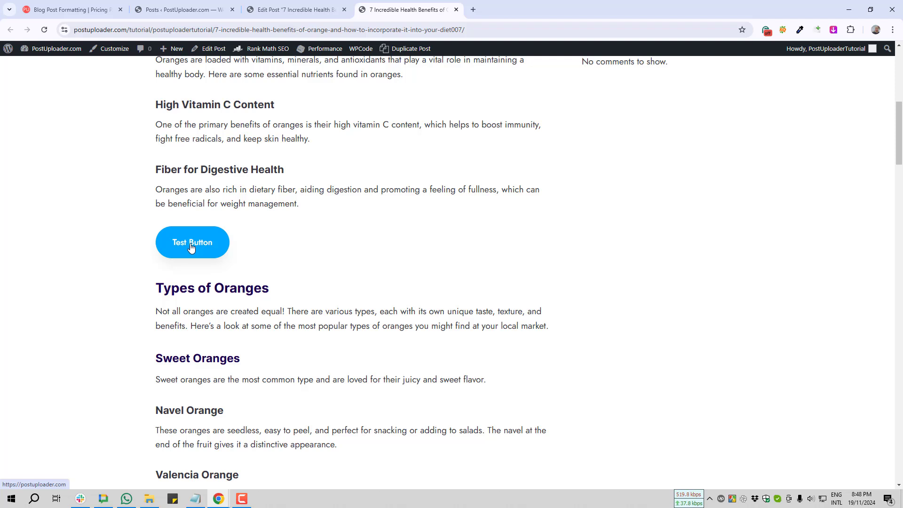
click(191, 248)
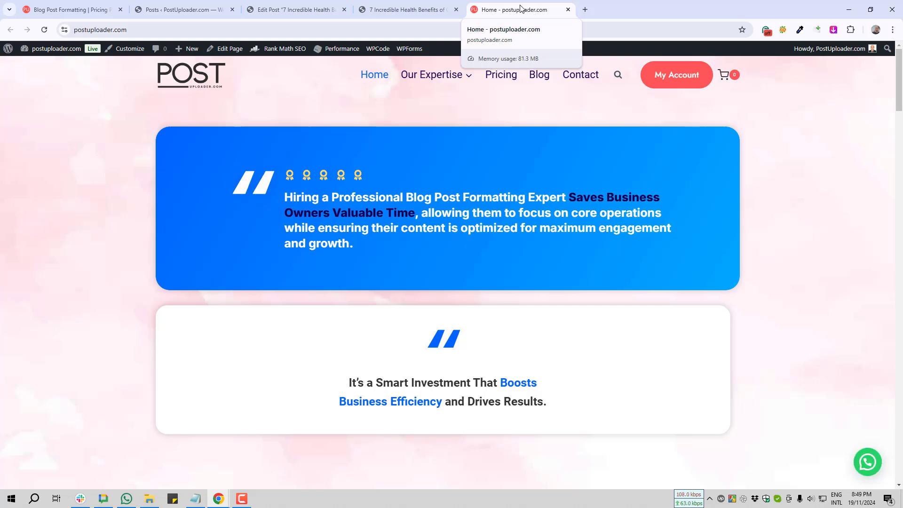
middle_click(521, 8)
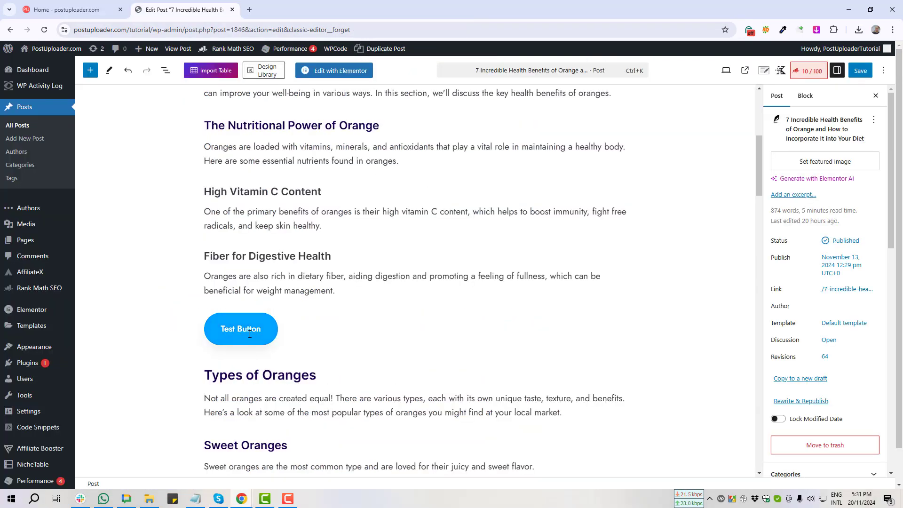
Select the "Test Button" block above the "Types of Oranges" heading and open its style settings
click(247, 330)
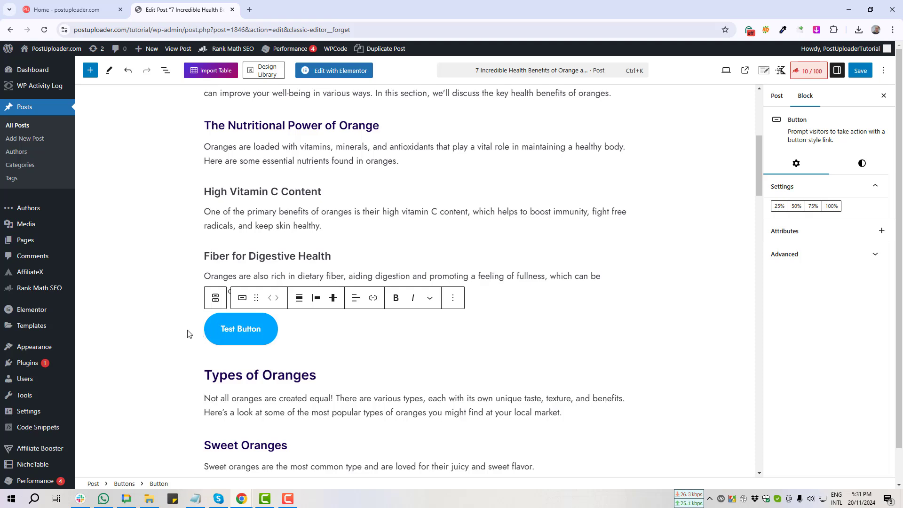
click(155, 329)
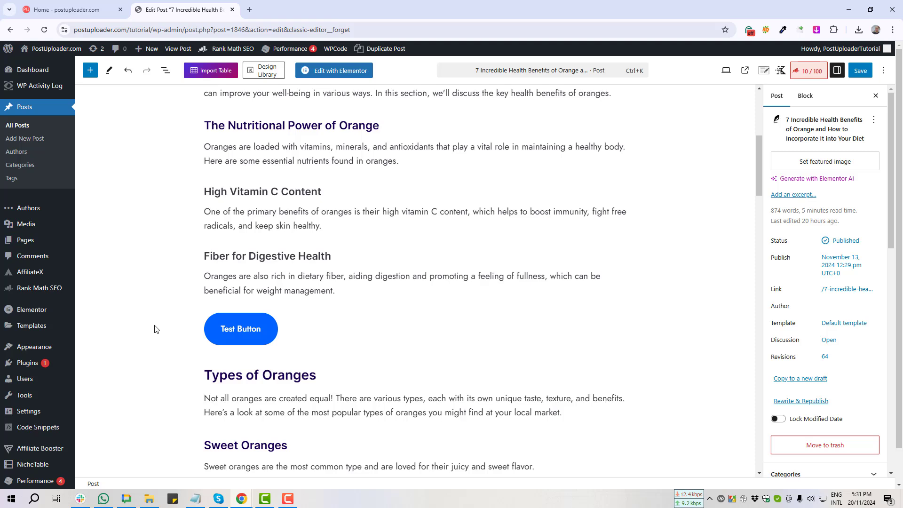
click(238, 327)
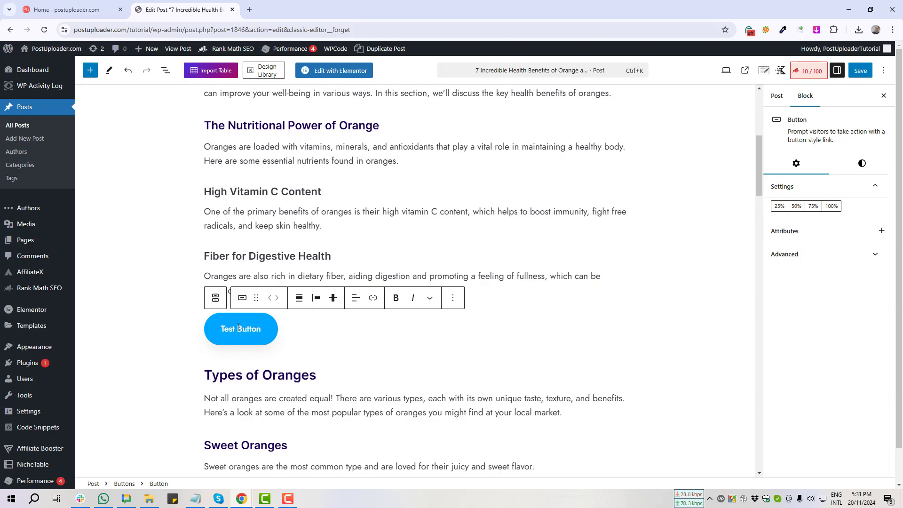
key(Print)
drag(740, 102, 896, 322)
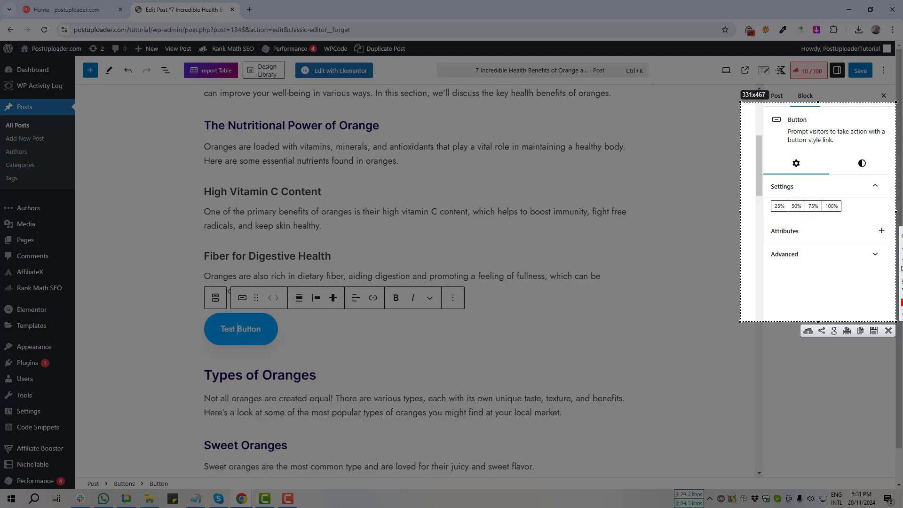
mouse_move(714, 265)
mouse_down()
mouse_move(857, 165)
mouse_move(860, 173)
mouse_up()
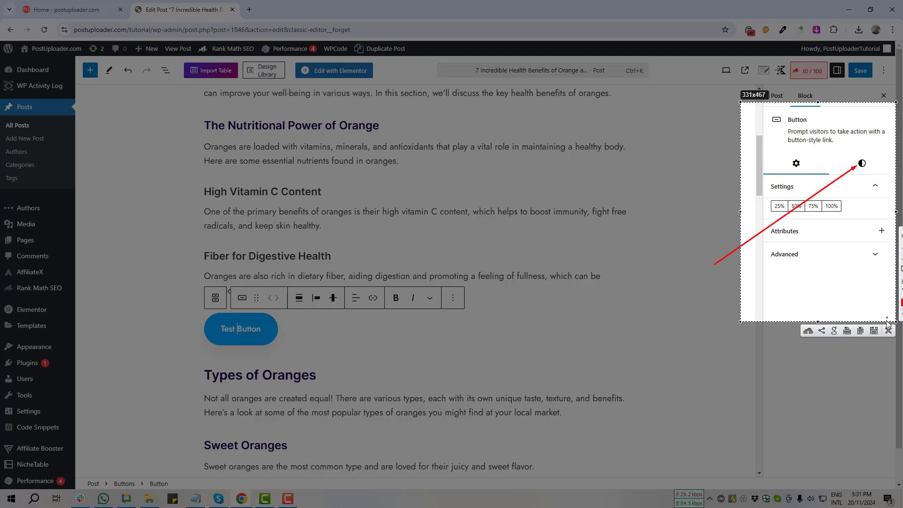
click(887, 331)
click(860, 167)
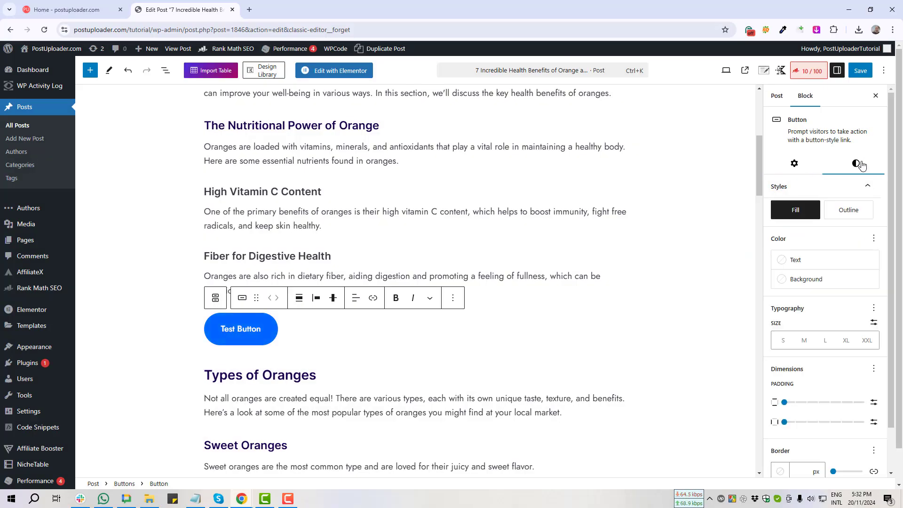
key(Print)
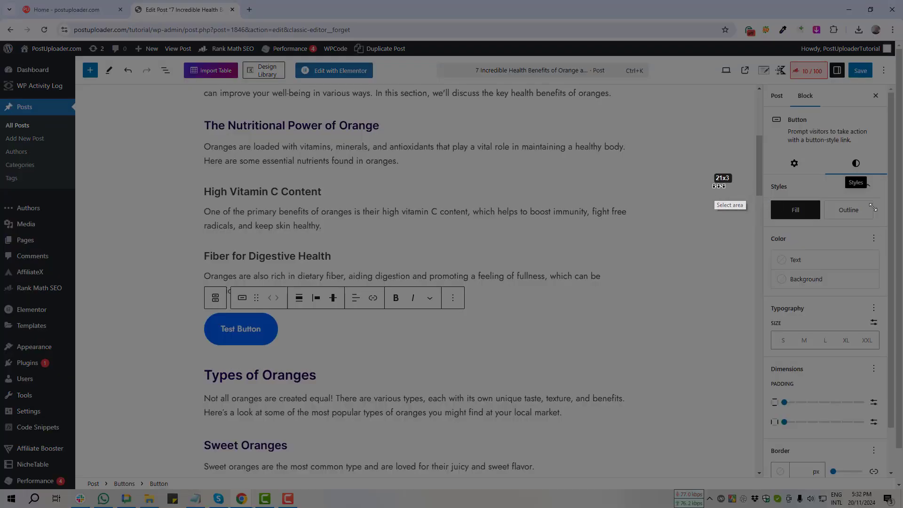
mouse_move(714, 185)
mouse_down()
mouse_move(901, 238)
mouse_move(886, 234)
mouse_up()
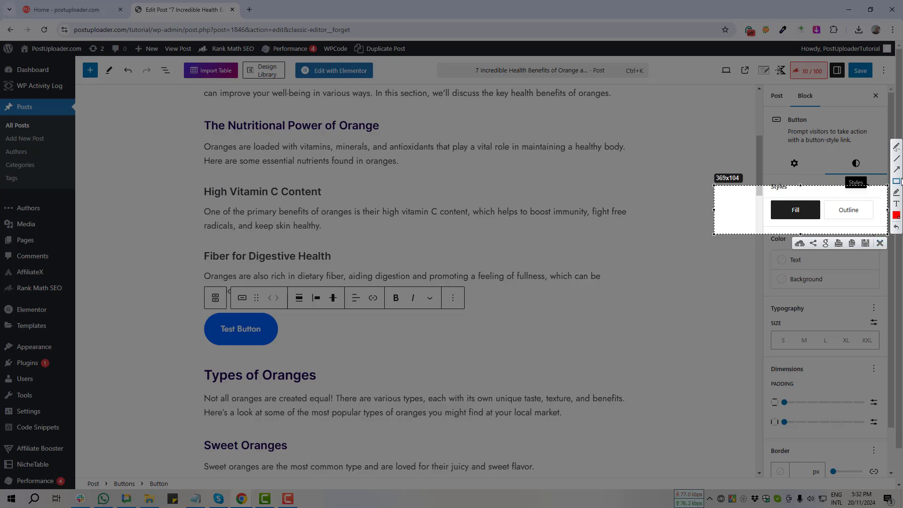
mouse_move(734, 283)
mouse_down()
mouse_move(776, 221)
mouse_move(561, 295)
mouse_move(261, 333)
mouse_move(781, 279)
mouse_move(847, 215)
mouse_up()
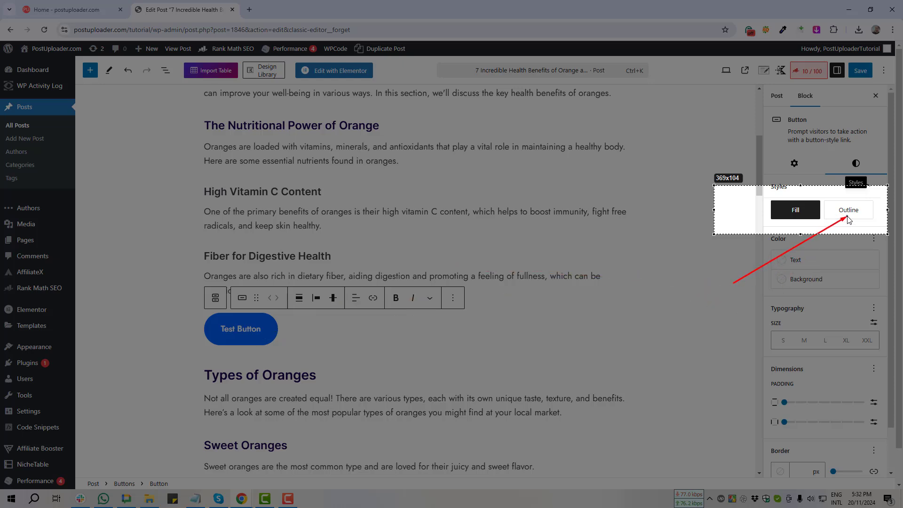
click(880, 244)
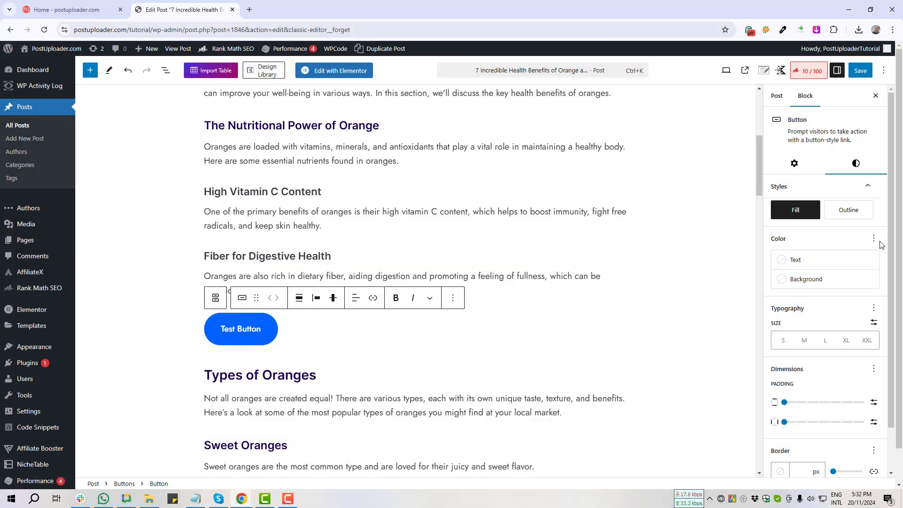
Apply the Outline style to the "Test Button" block and deselect it to view the look
click(849, 212)
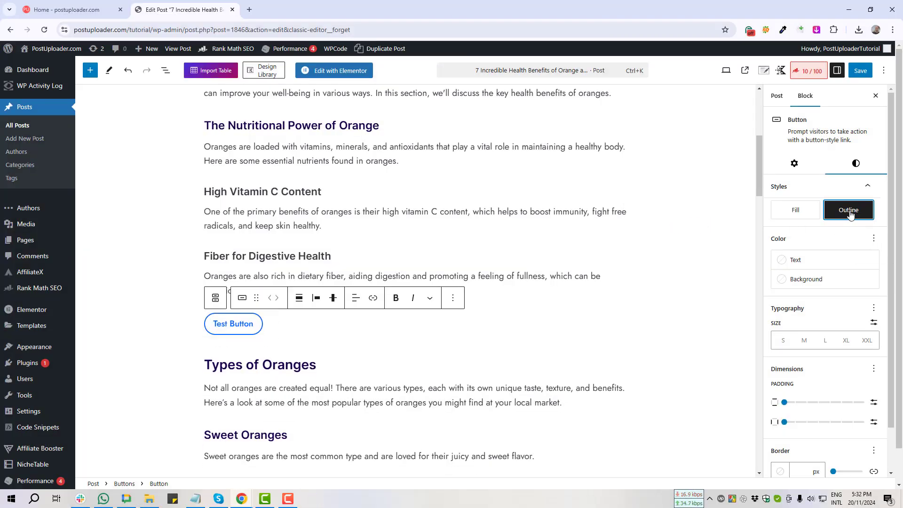
click(150, 322)
key(Print)
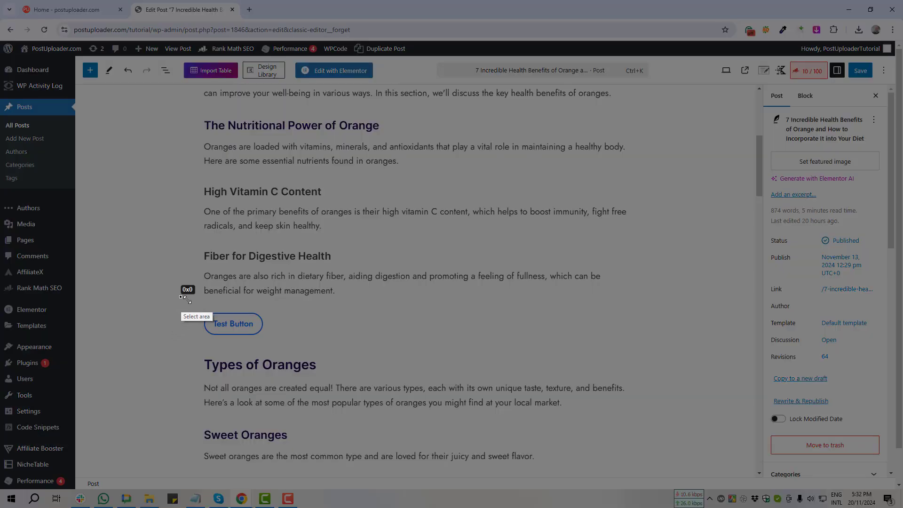
drag(181, 297, 289, 345)
click(285, 356)
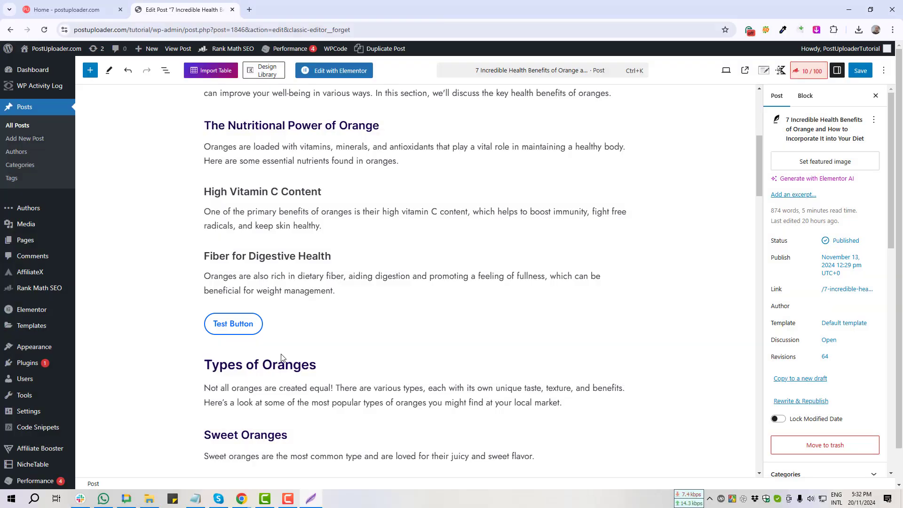
Reselect the "Test Button" block and switch it back to the Fill style
click(229, 325)
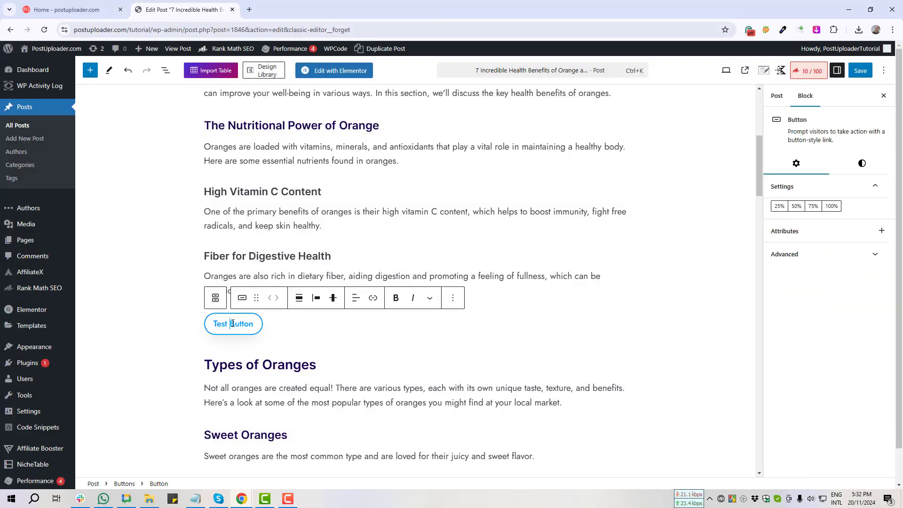
click(863, 164)
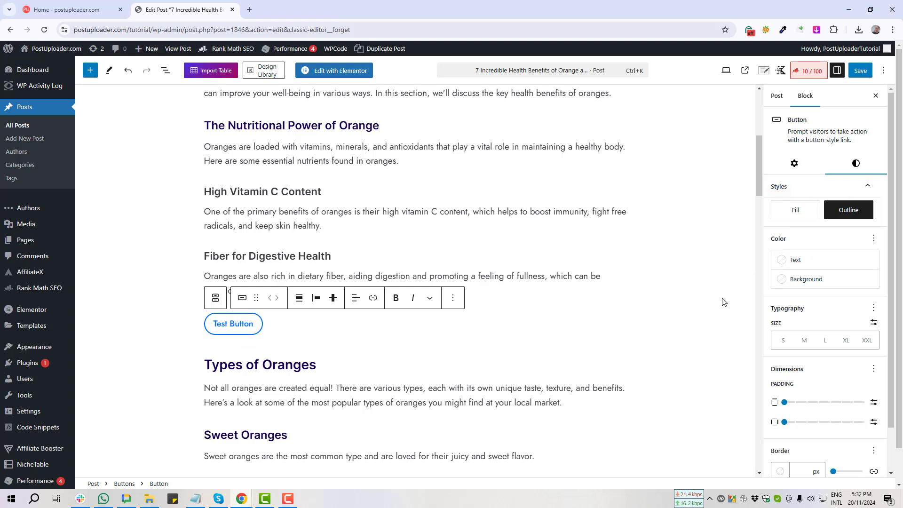
key(Print)
drag(749, 234, 890, 295)
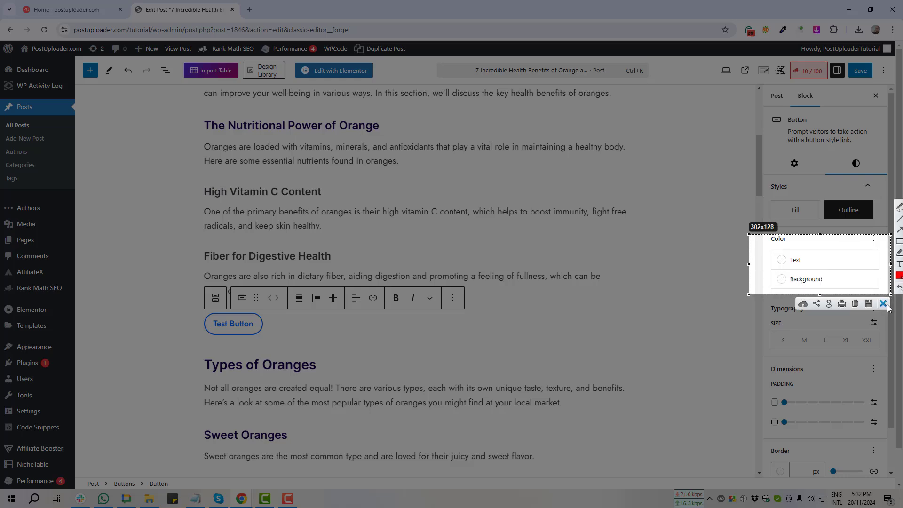
click(884, 304)
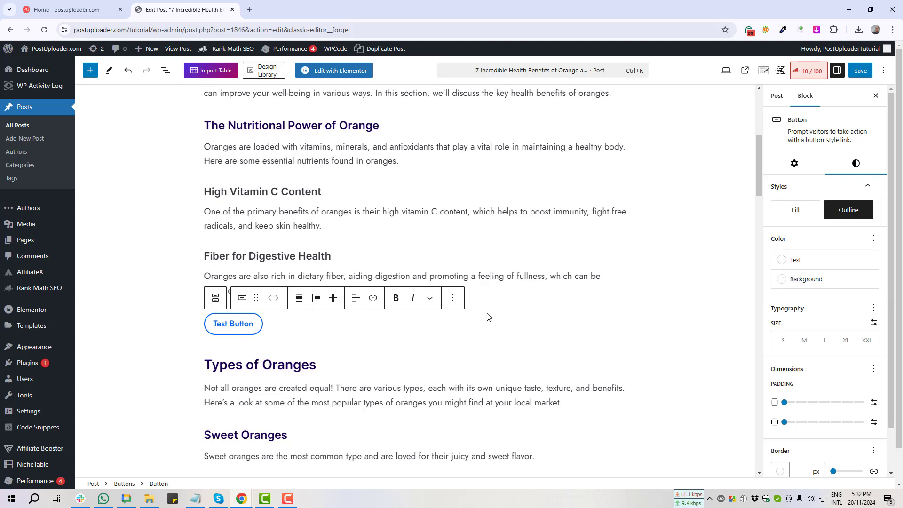
mouse_move(794, 212)
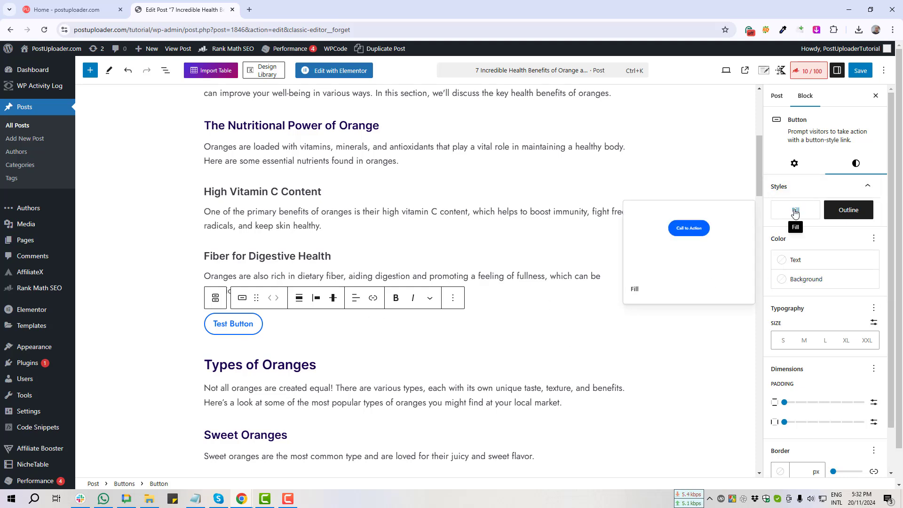
click(794, 212)
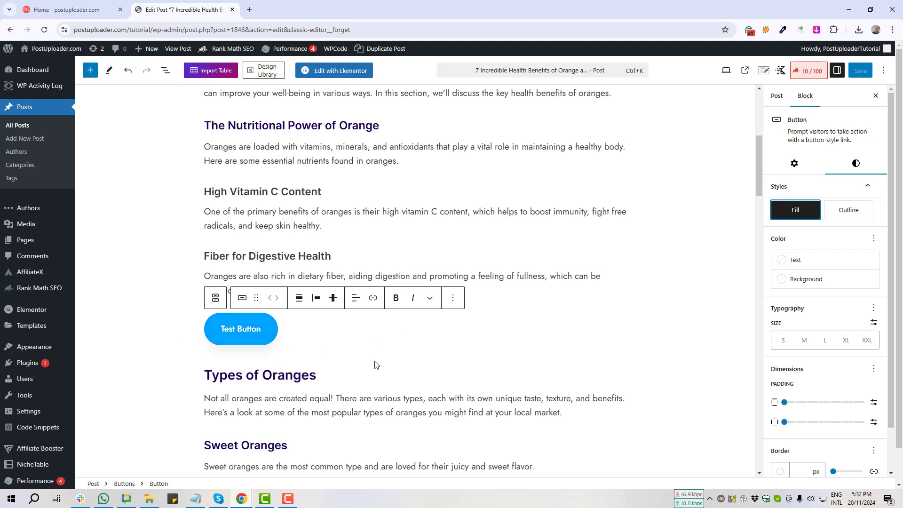
Set the text color of the "Test Button" block to the dark purple theme color "Strongest text"
click(798, 263)
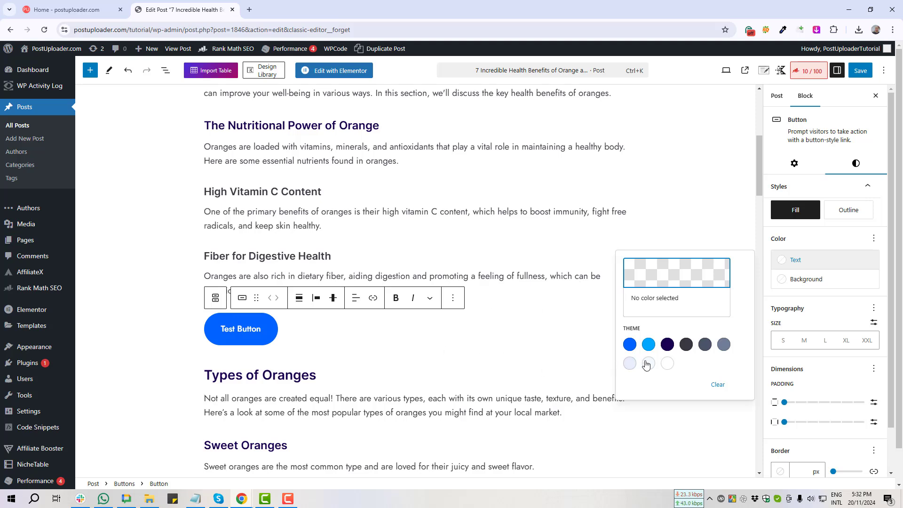
click(669, 346)
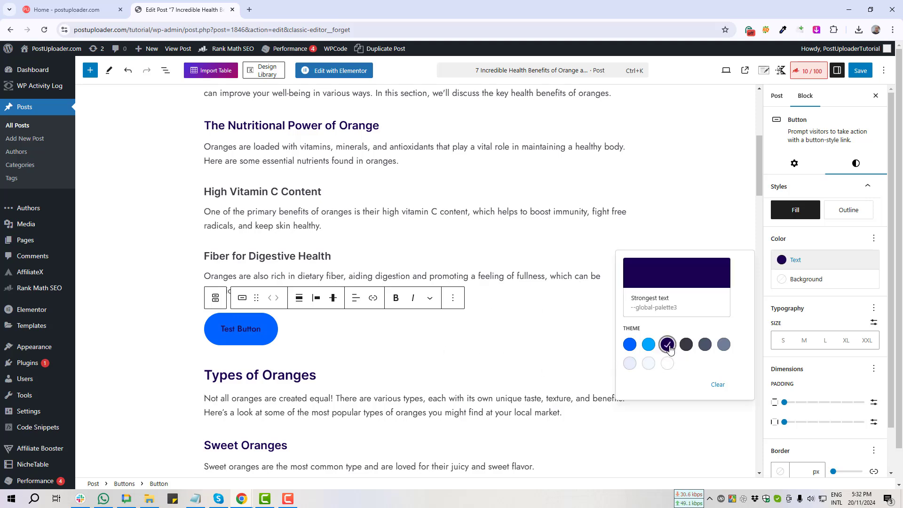
key(Print)
drag(182, 309, 304, 358)
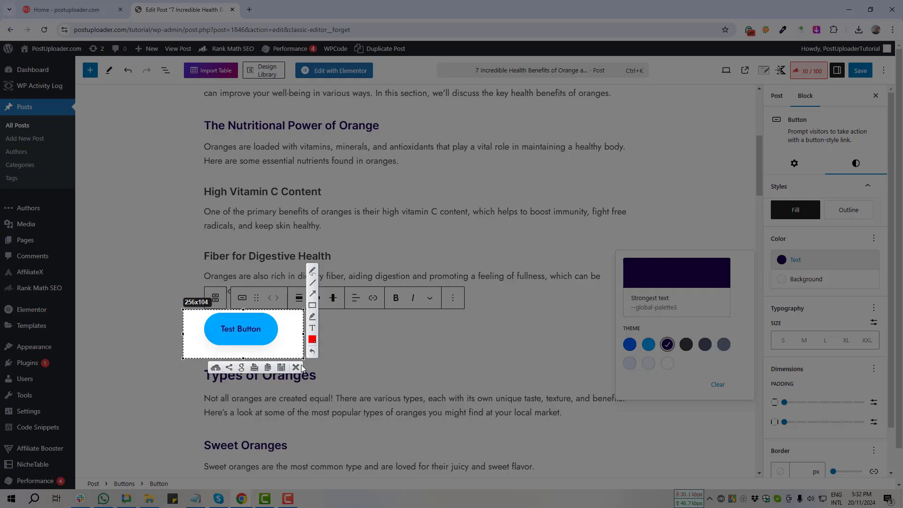
click(295, 367)
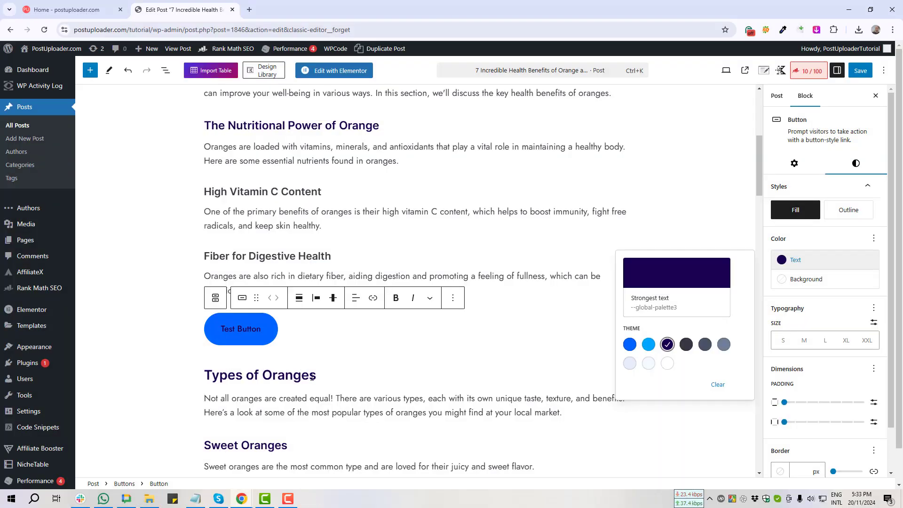
Set the text color of the "Test Button" block to the gray theme color "Subtle Text"
click(725, 346)
key(Print)
drag(178, 301, 327, 358)
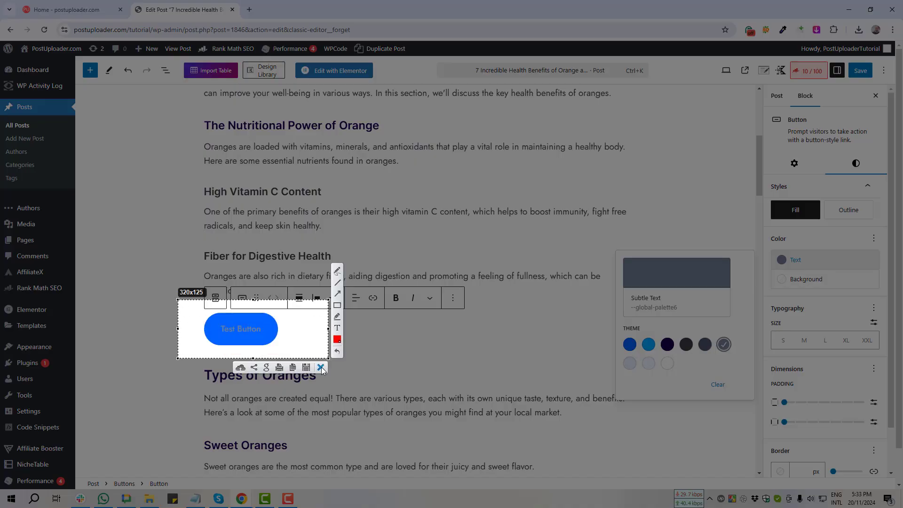
click(319, 367)
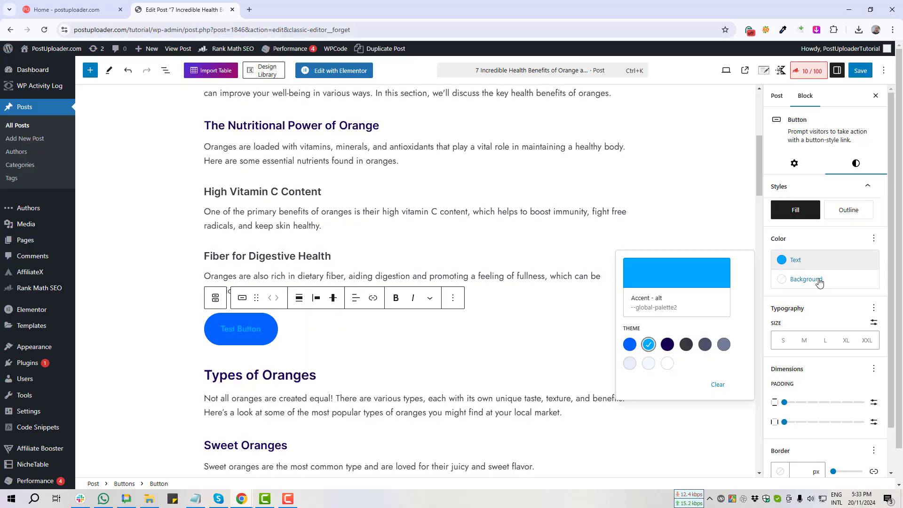
key(Print)
drag(764, 268, 858, 301)
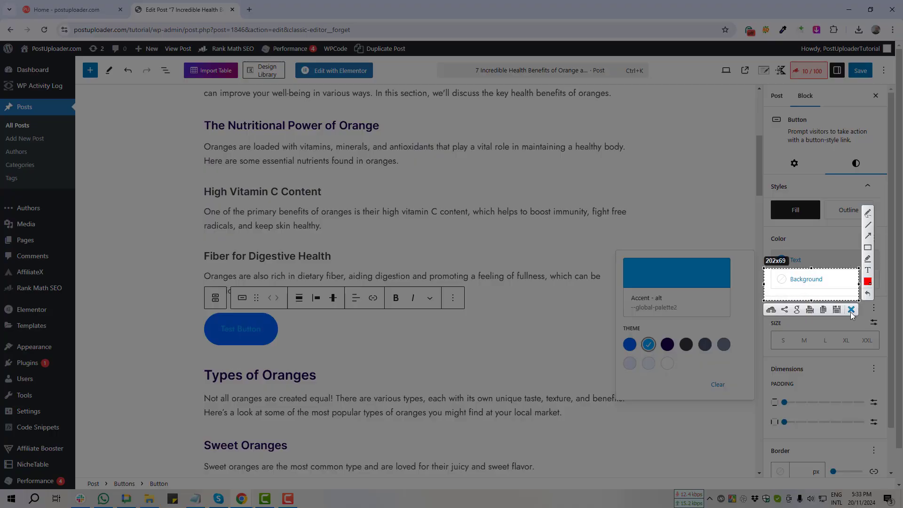
click(852, 310)
Open the background color settings of the "Test Button" block and switch them to gradients
click(806, 279)
click(806, 279)
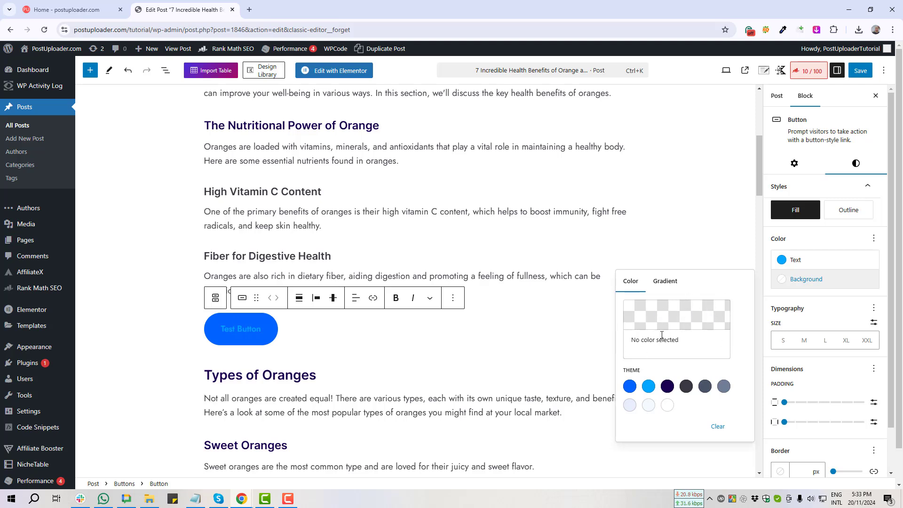
key(Print)
drag(649, 264, 709, 301)
click(703, 309)
click(666, 282)
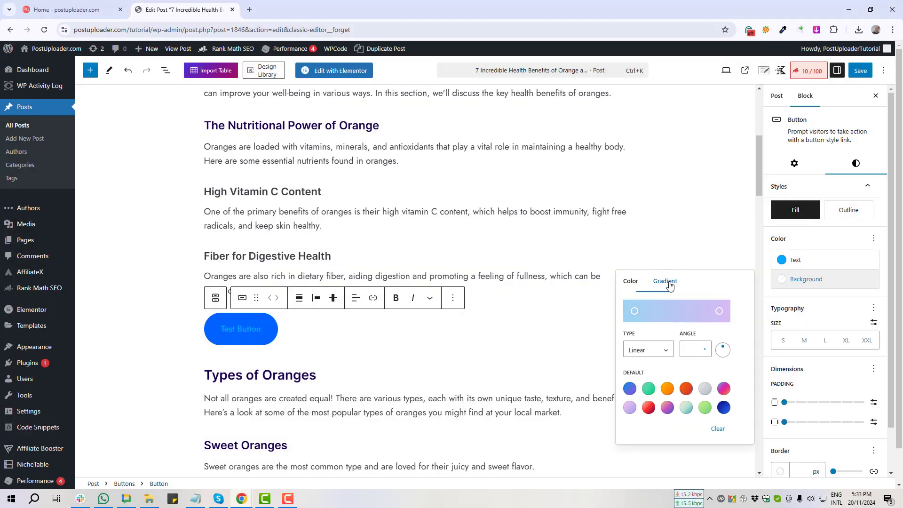
key(Print)
drag(612, 374, 743, 424)
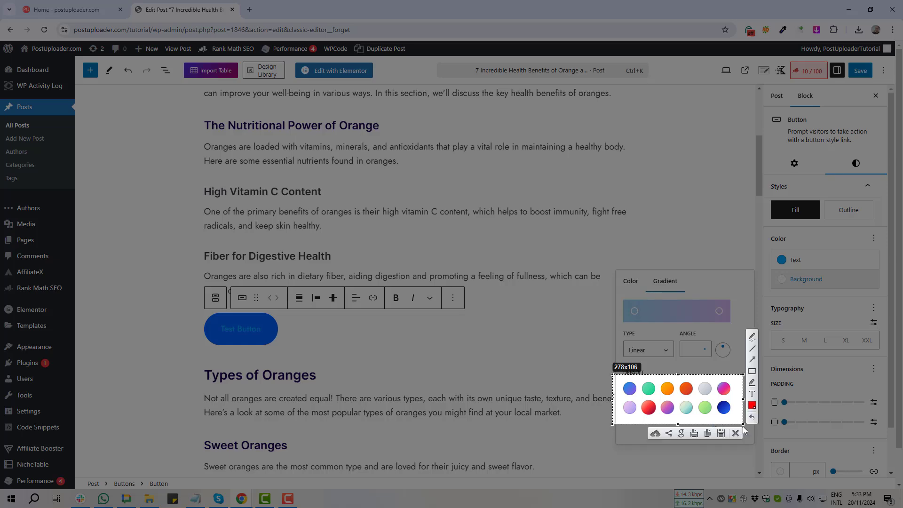
click(735, 433)
key(Print)
drag(613, 292, 736, 329)
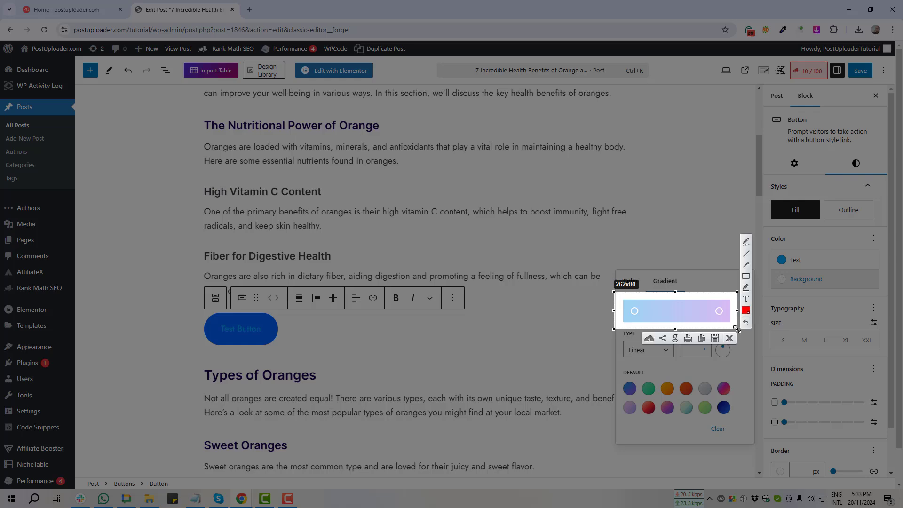
click(730, 338)
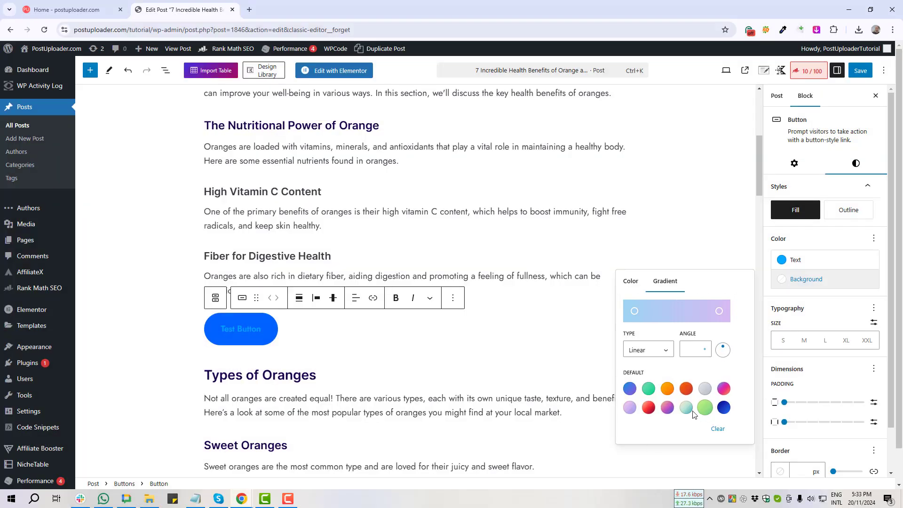
Try the light pink-purple and orange-red preset gradients as the button's background and settle on the orange-pink-blue linear gradient
click(668, 407)
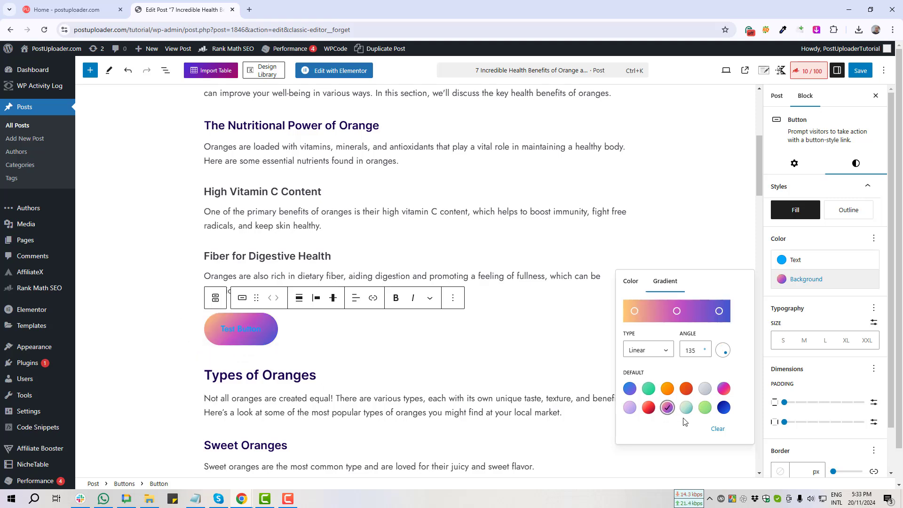
click(629, 408)
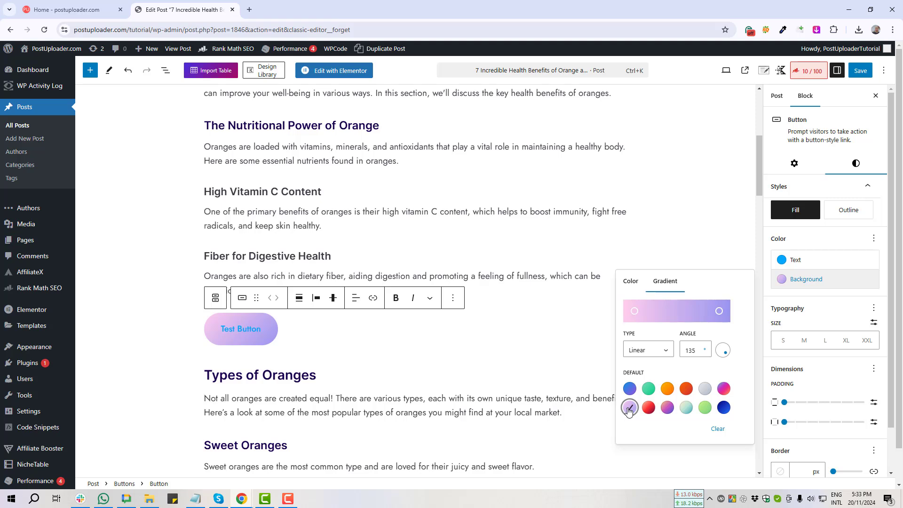
click(686, 389)
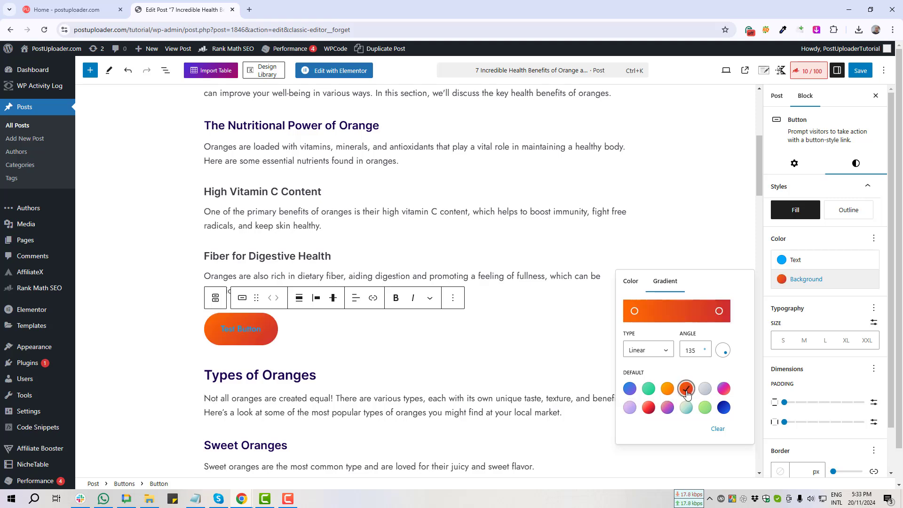
click(668, 407)
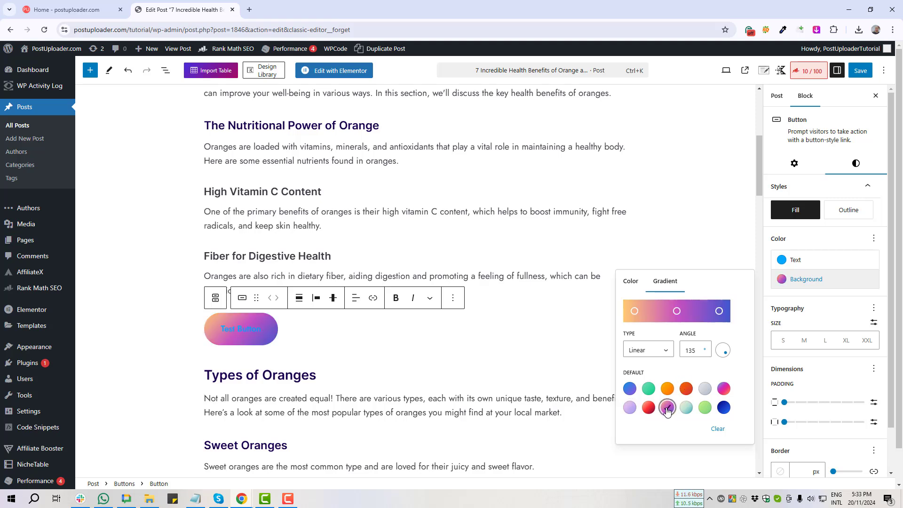
Try the "Strongest text" color for the "Test Button" label and settle on the white theme color
click(796, 261)
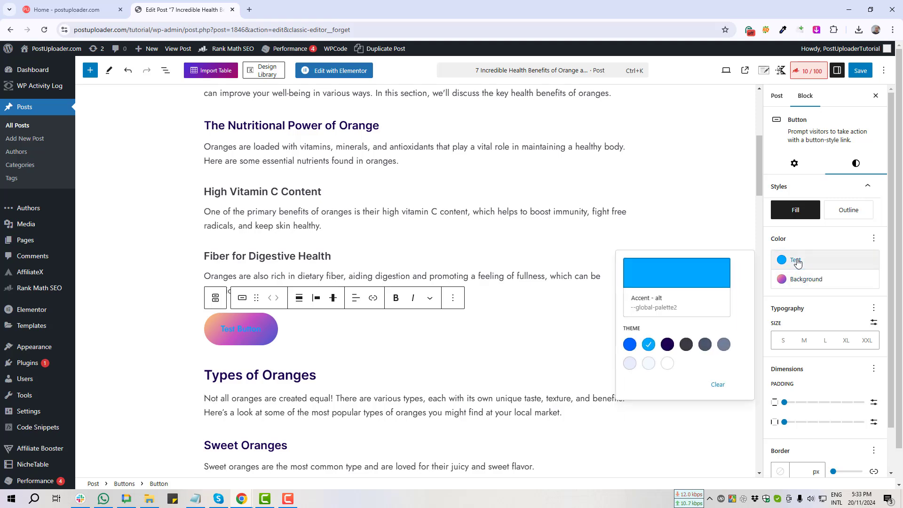
click(667, 344)
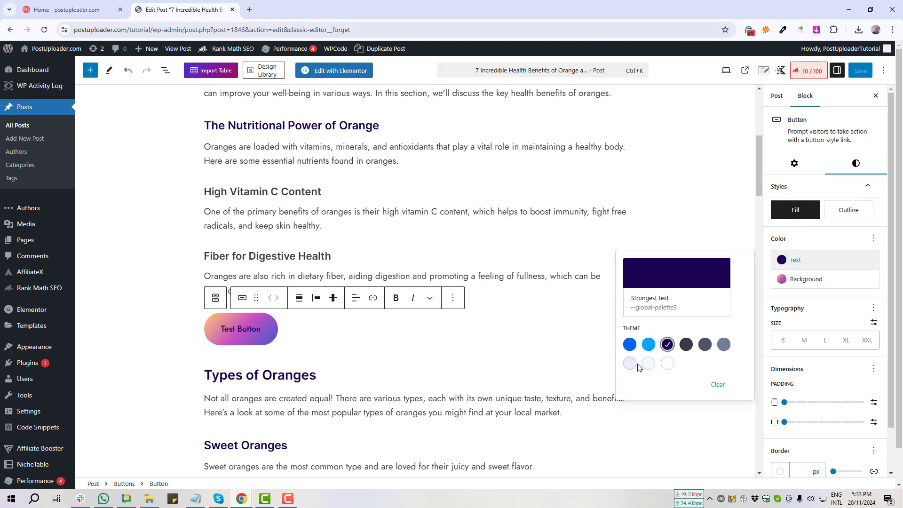
click(667, 363)
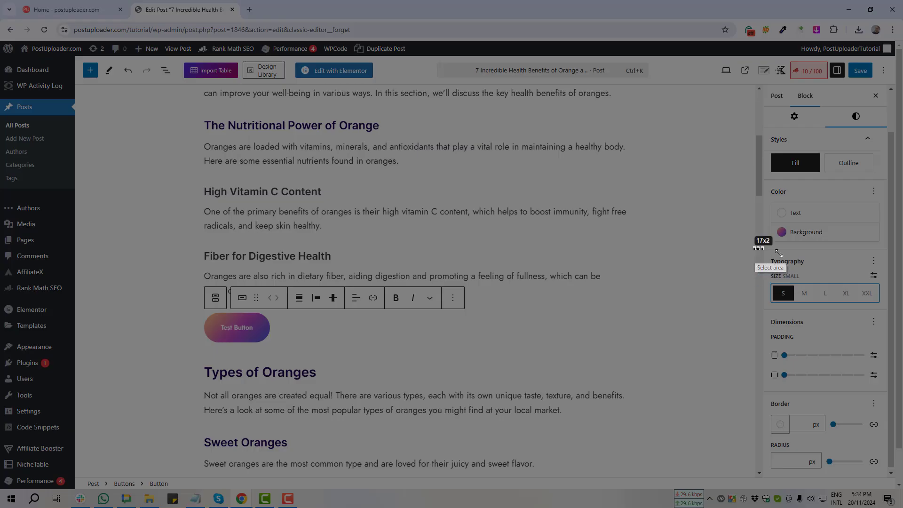
Try the M, L, XL and XXL text size presets on the "Test Button" block and return to S
mouse_move(754, 247)
mouse_down()
mouse_move(881, 293)
mouse_move(883, 309)
mouse_up()
click(875, 319)
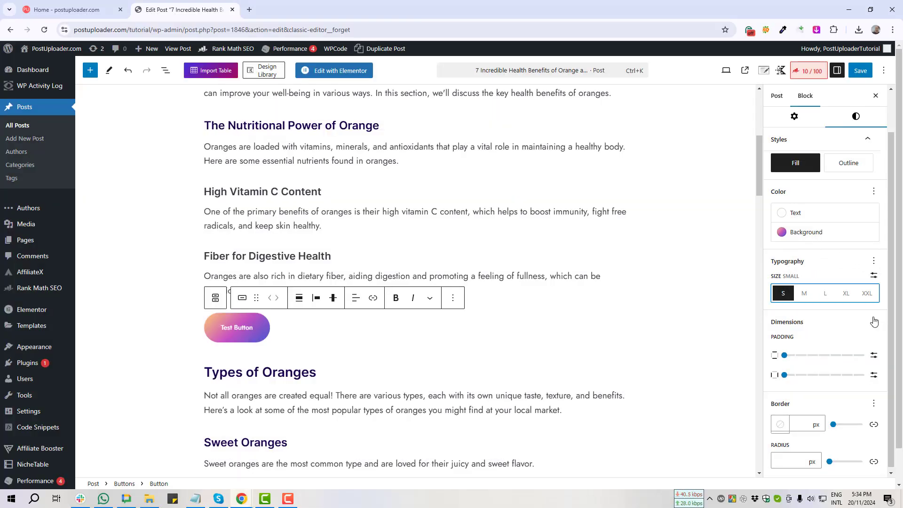
click(805, 295)
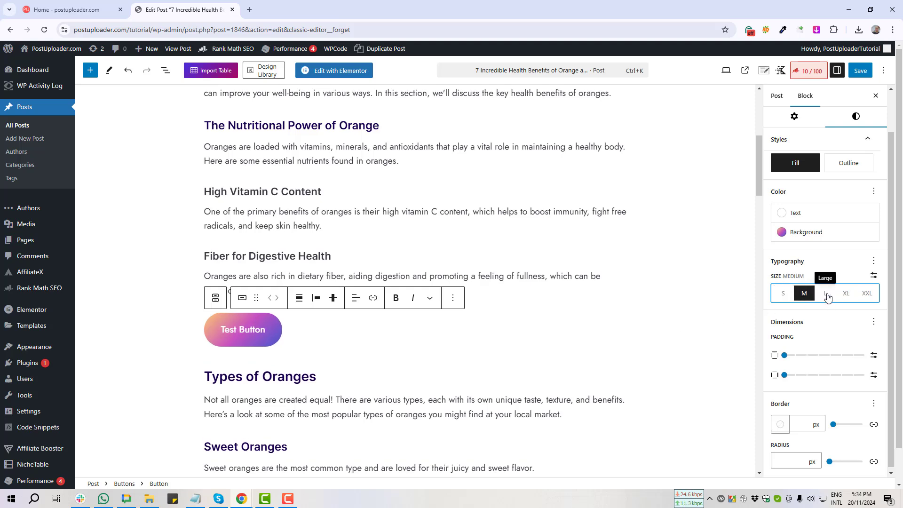
click(825, 295)
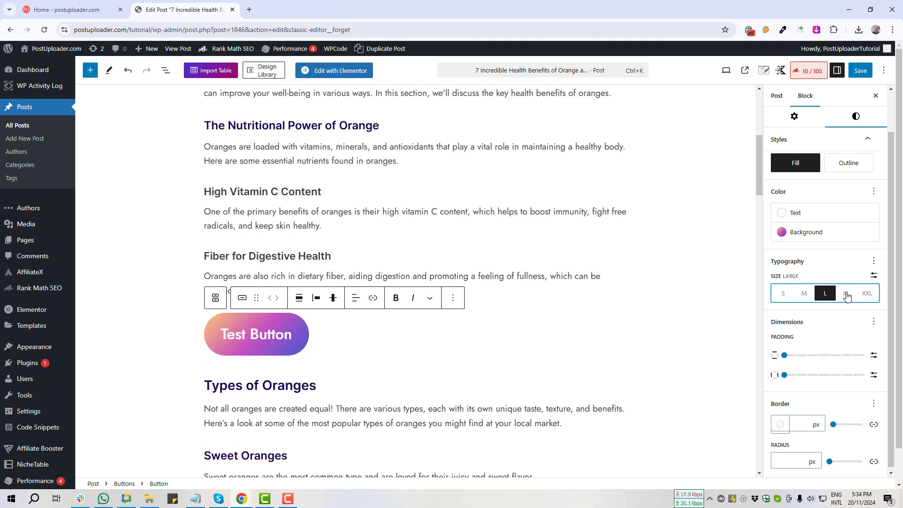
click(845, 294)
click(867, 295)
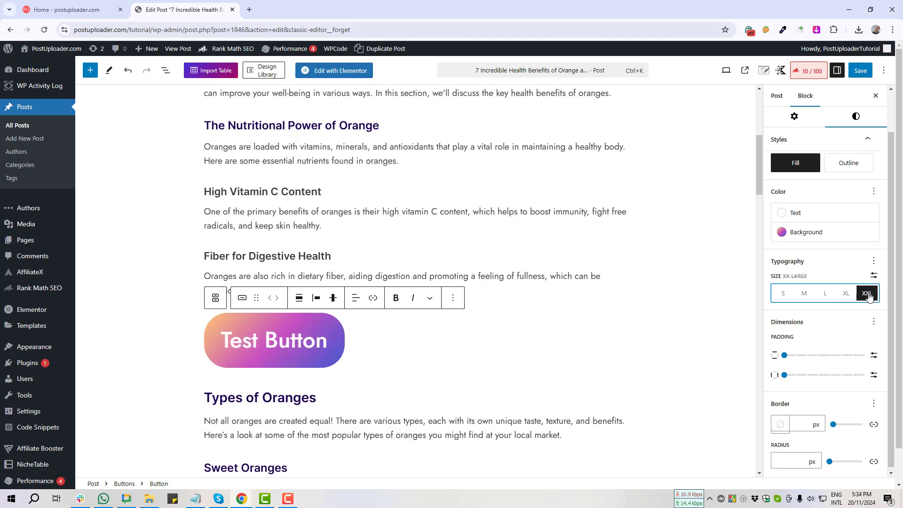
click(784, 296)
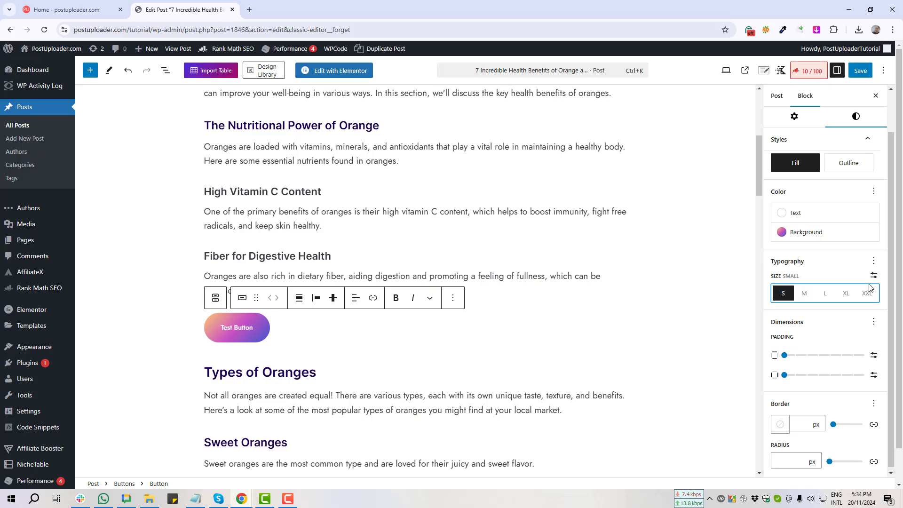
key(Print)
drag(877, 271, 881, 284)
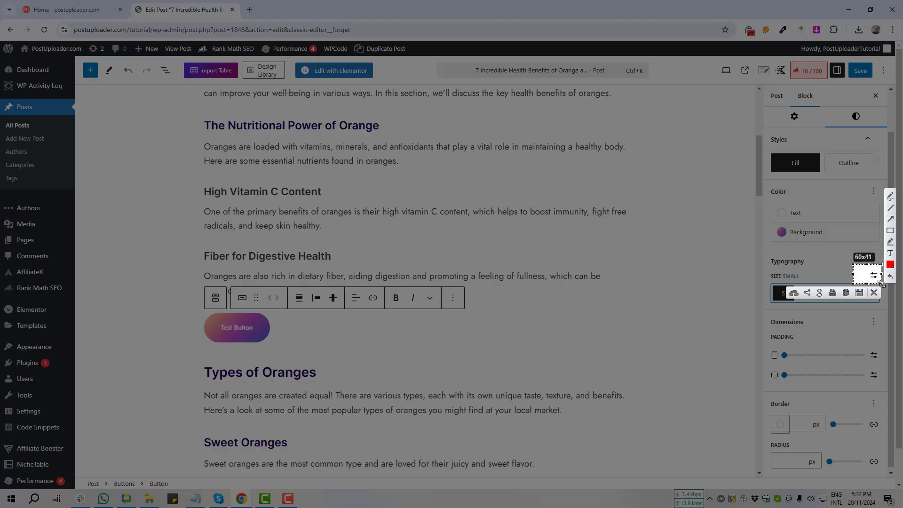
drag(781, 258, 871, 277)
click(874, 292)
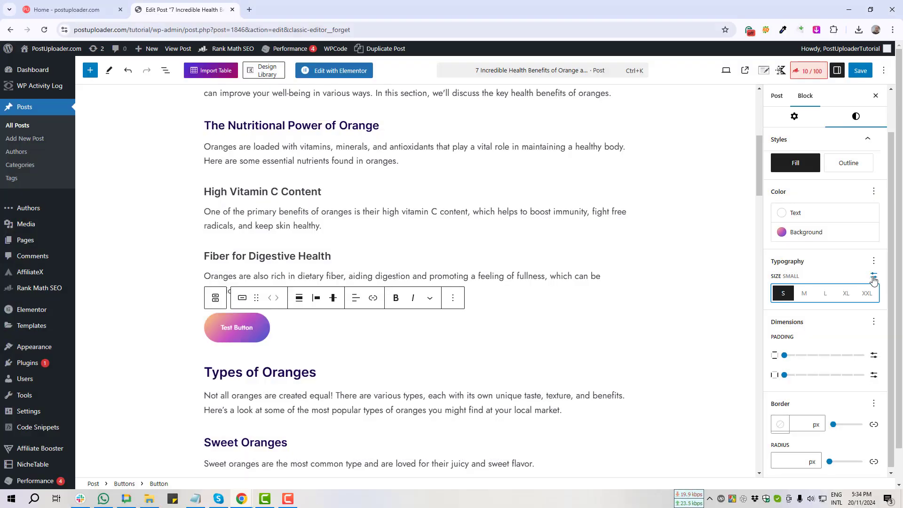
Switch the "Test Button" text size to a custom value and set it to 30 px
click(873, 275)
click(791, 293)
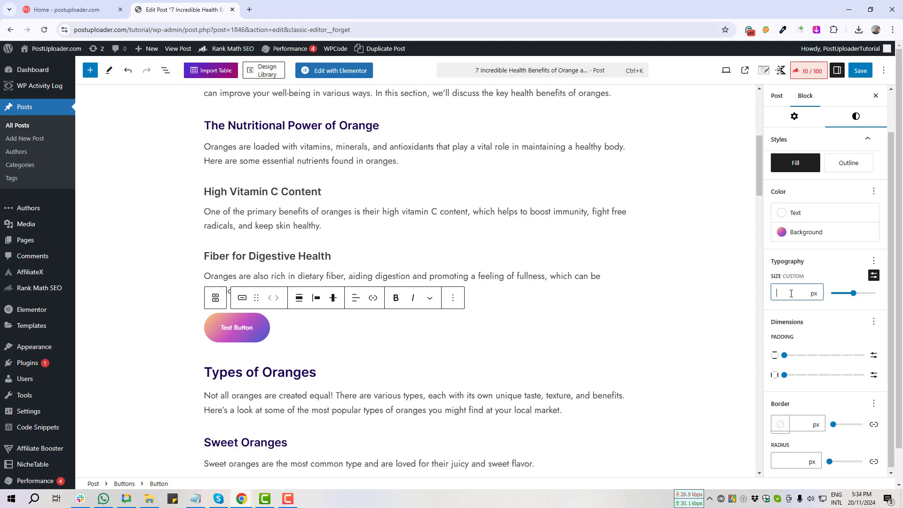
text(30)
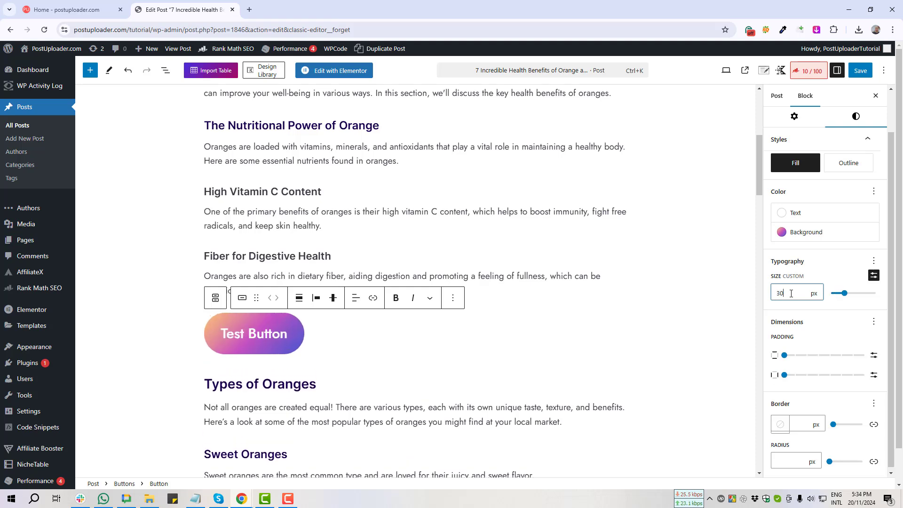
Lower the custom text size of the "Test Button" block to 15 px and raise it to 18 px
key(BackSpace)
key(BackSpace)
text(22)
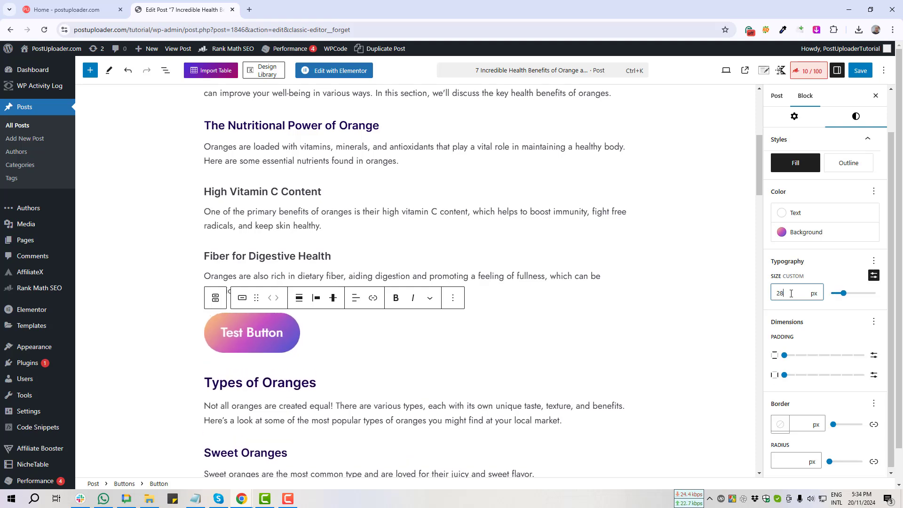
key(Down)
key(Down)
key(Down)
key(Down)
key(Down)
key(Down)
key(Down)
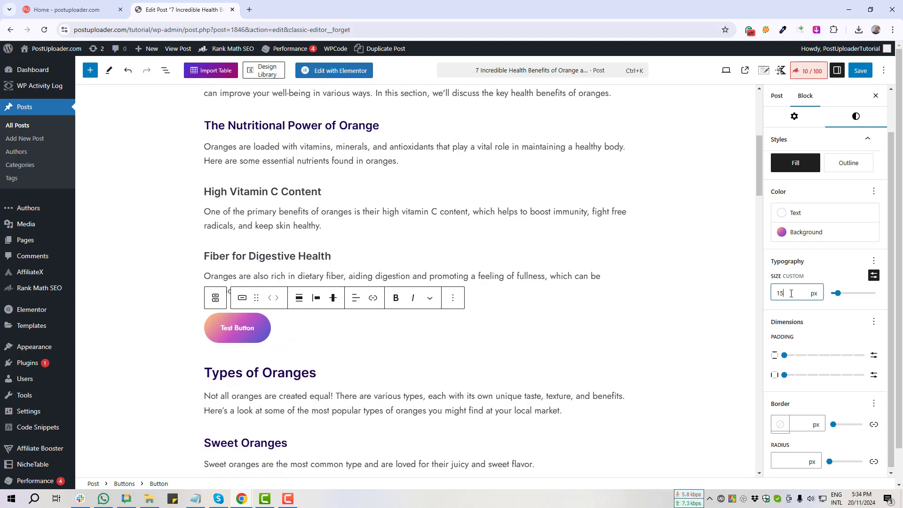
key(Up)
key(Up)
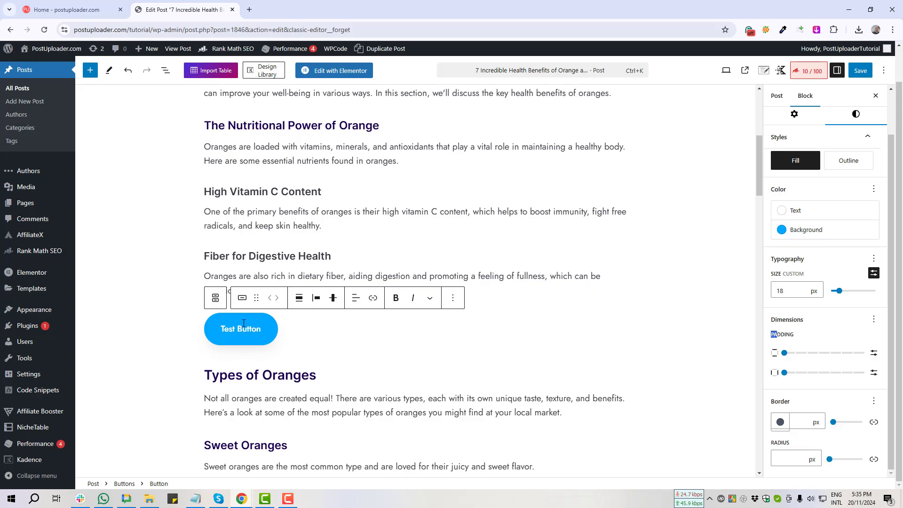
click(193, 317)
key(Print)
drag(184, 312, 295, 349)
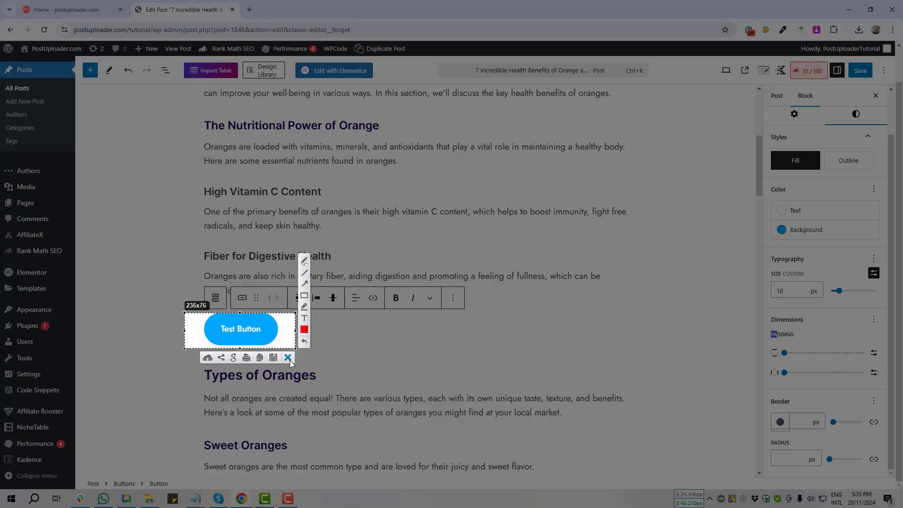
click(288, 358)
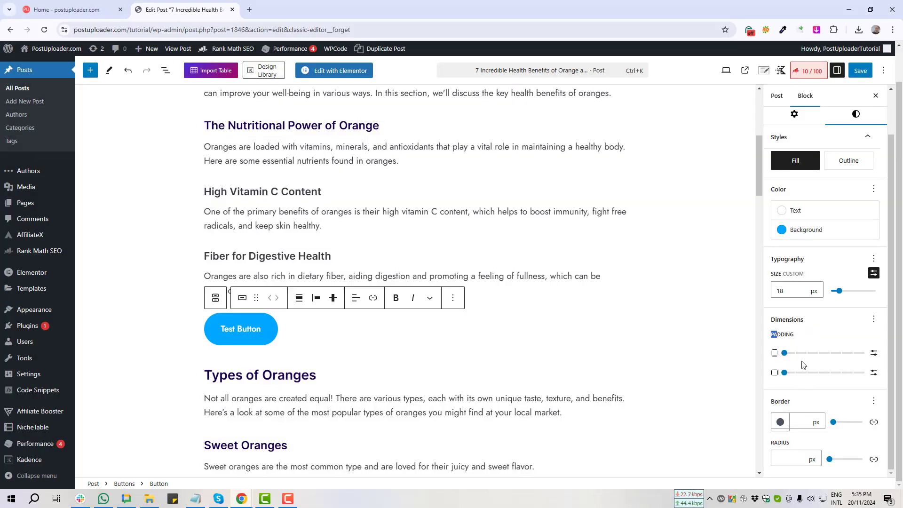
Switch the vertical padding of the "Test Button" block to a custom value and try 5 px and 10 px
click(874, 353)
click(794, 357)
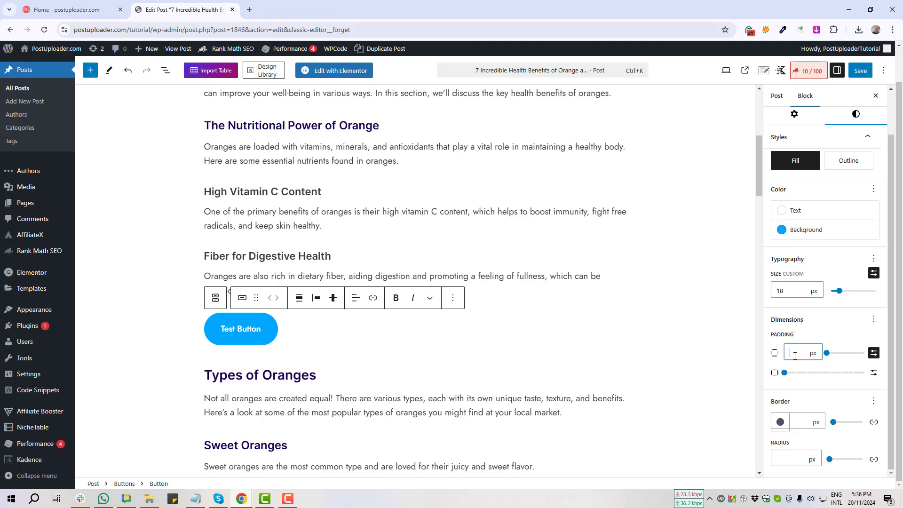
text(5)
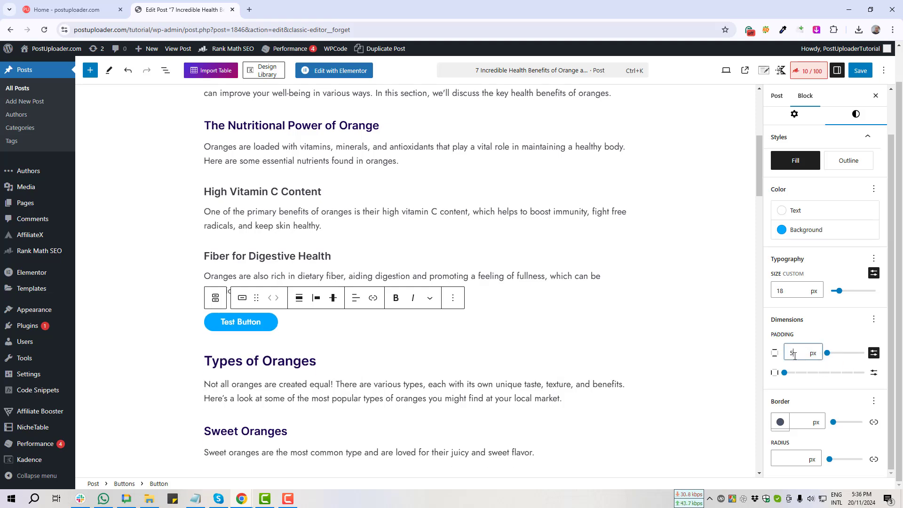
key(BackSpace)
text(10)
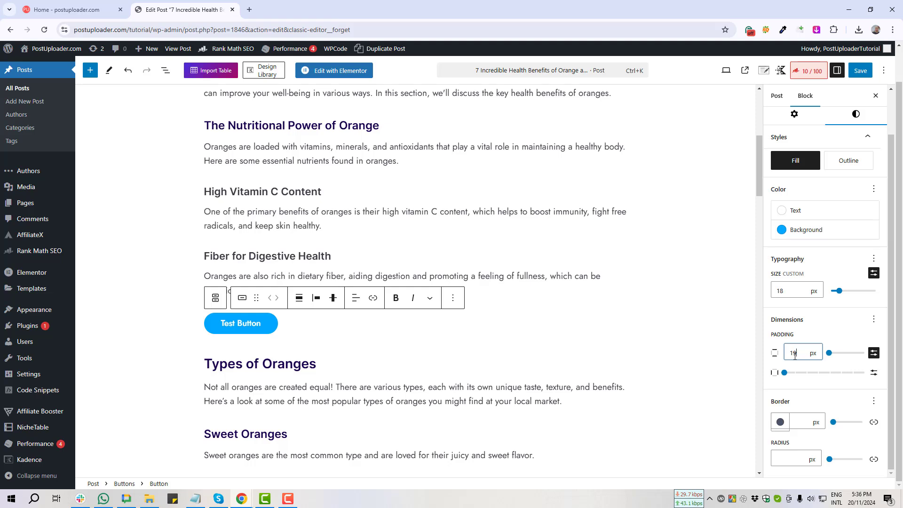
Set the vertical padding of the "Test Button" block to 25 px and reduce it to 19 px
key(BackSpace)
key(BackSpace)
text(25)
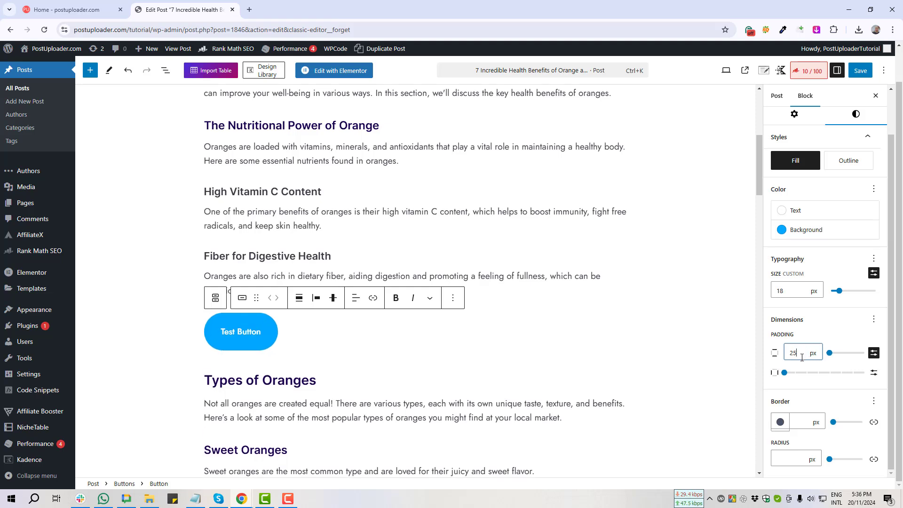
key(Down)
key(Down)
key(Down)
key(Down)
key(Down)
key(Down)
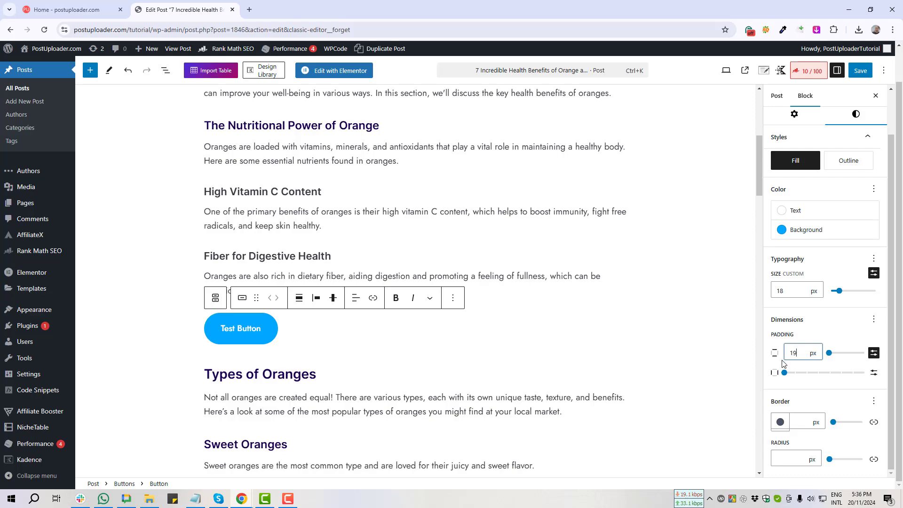
key(Print)
drag(763, 338, 783, 371)
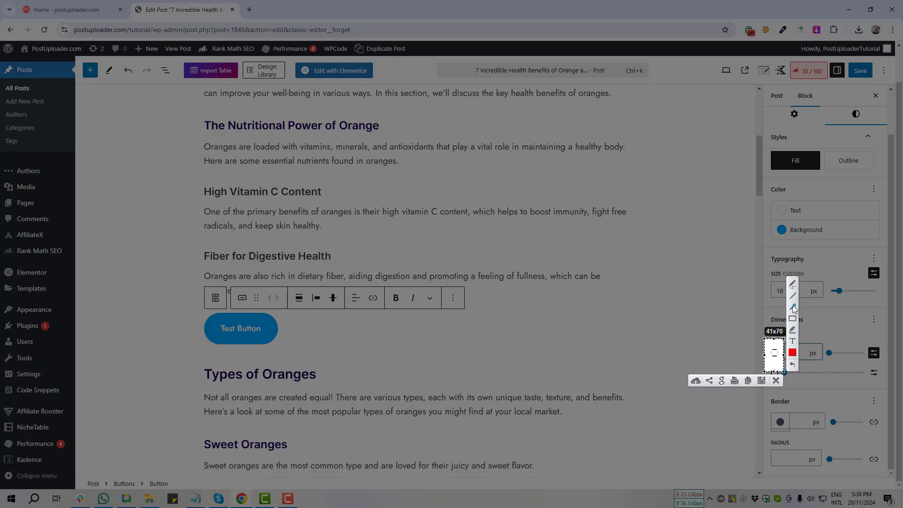
drag(736, 340, 768, 357)
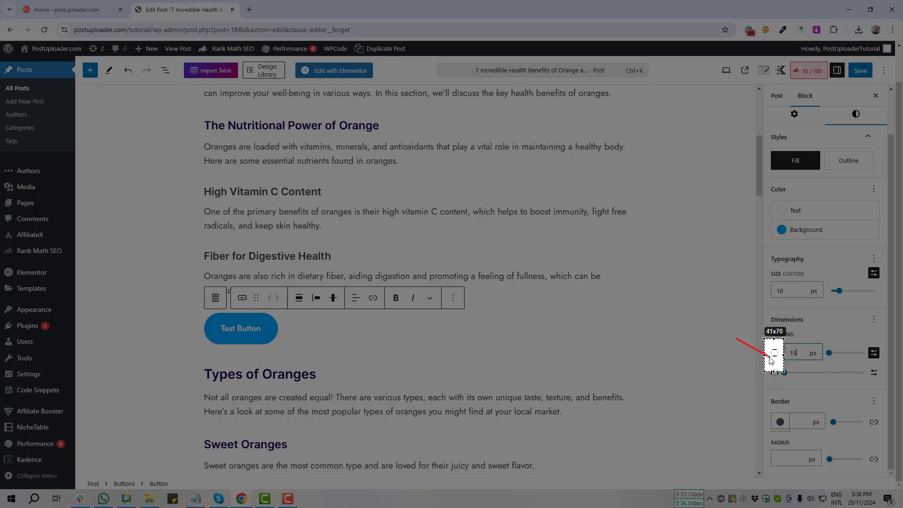
Set the horizontal padding of the "Test Button" block to the Small preset and switch it to a custom value
drag(769, 356, 769, 356)
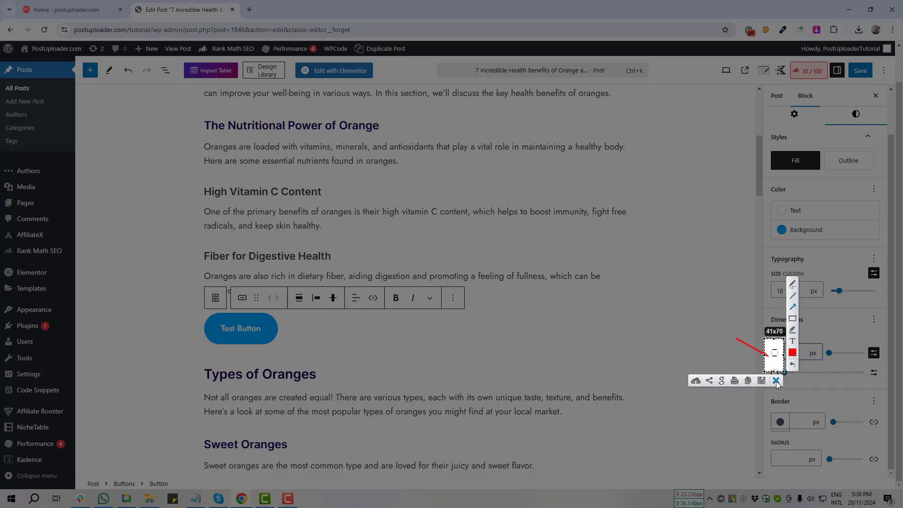
click(775, 381)
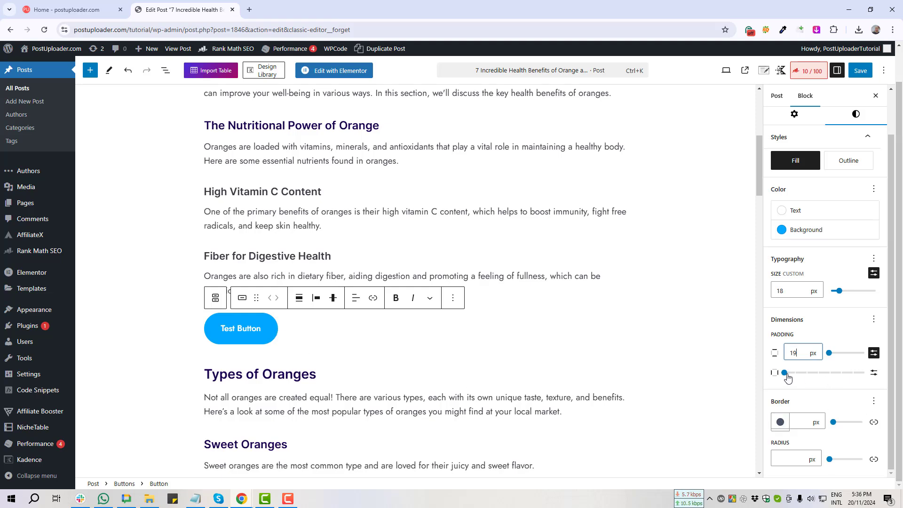
drag(785, 373, 818, 373)
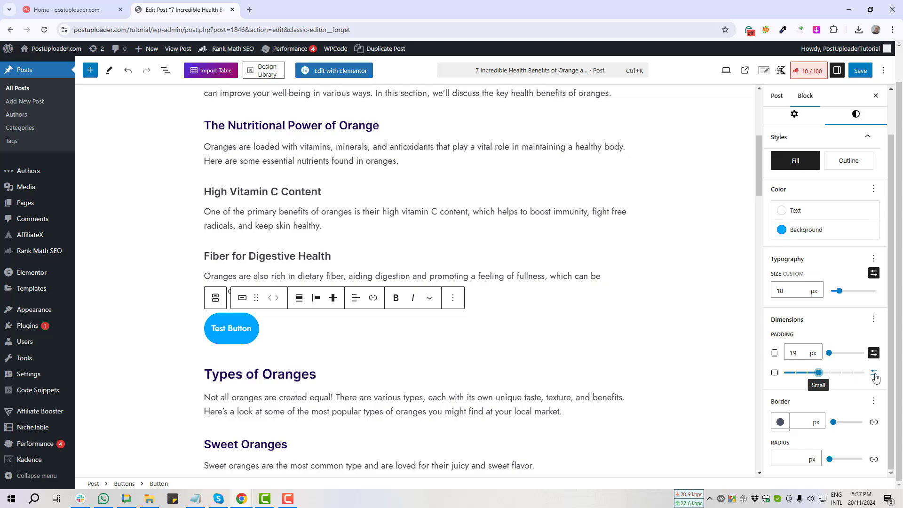
key(Print)
drag(860, 361, 881, 386)
click(873, 395)
click(873, 372)
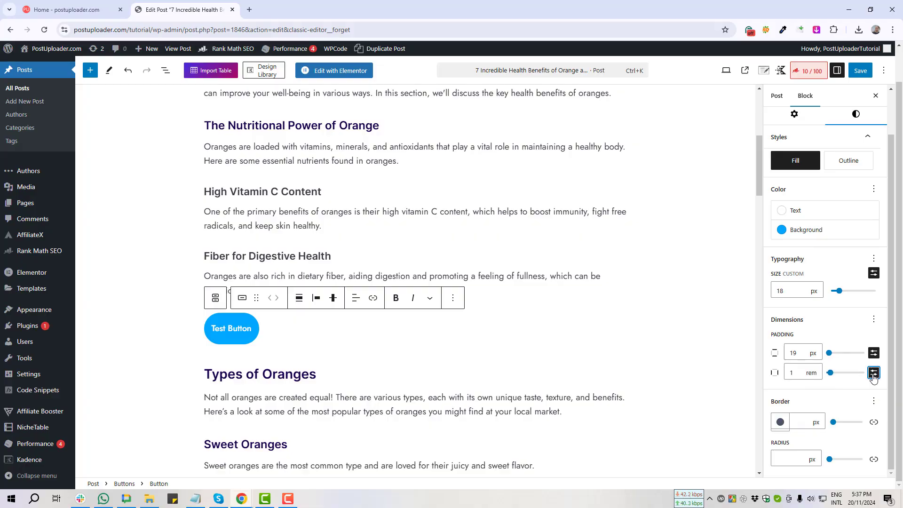
Change the unit of the "Test Button" block's horizontal padding to px
click(808, 377)
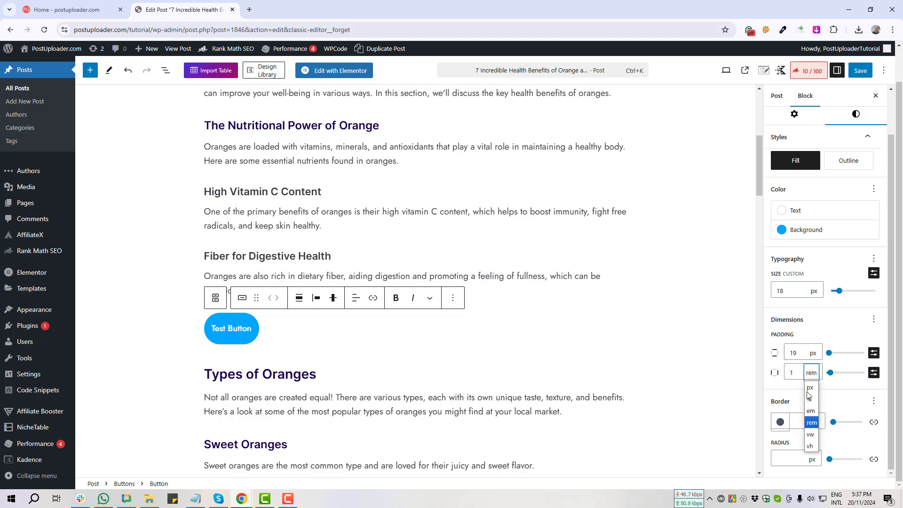
click(813, 381)
click(813, 376)
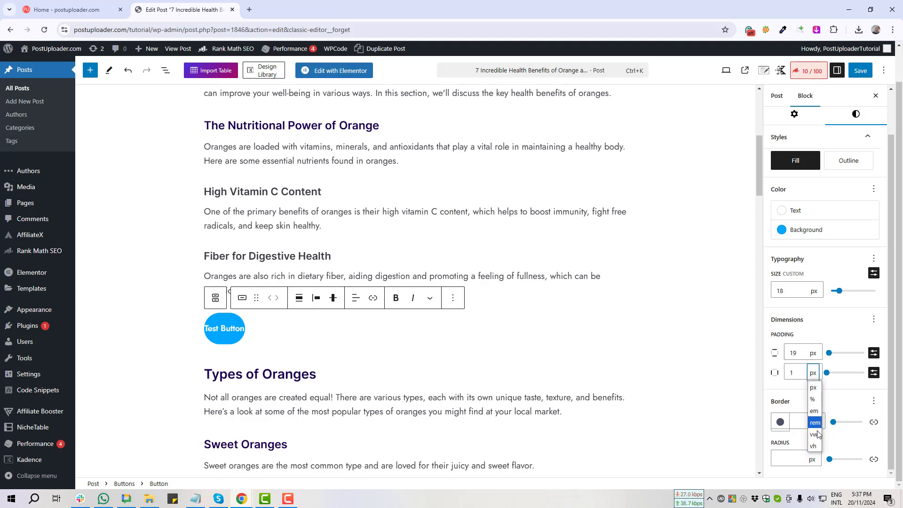
click(814, 389)
Set the horizontal padding of the "Test Button" block to 10 px and raise it gradually to 35 px
click(798, 375)
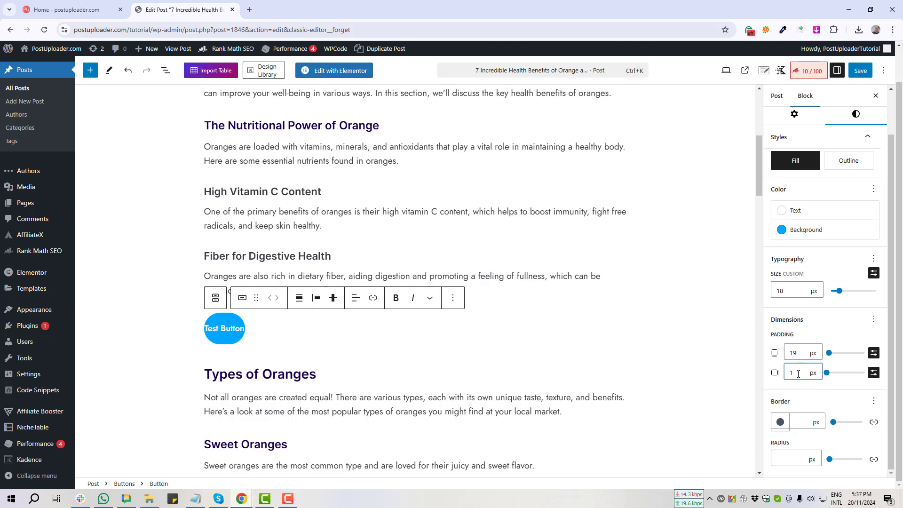
text(0)
key(Up)
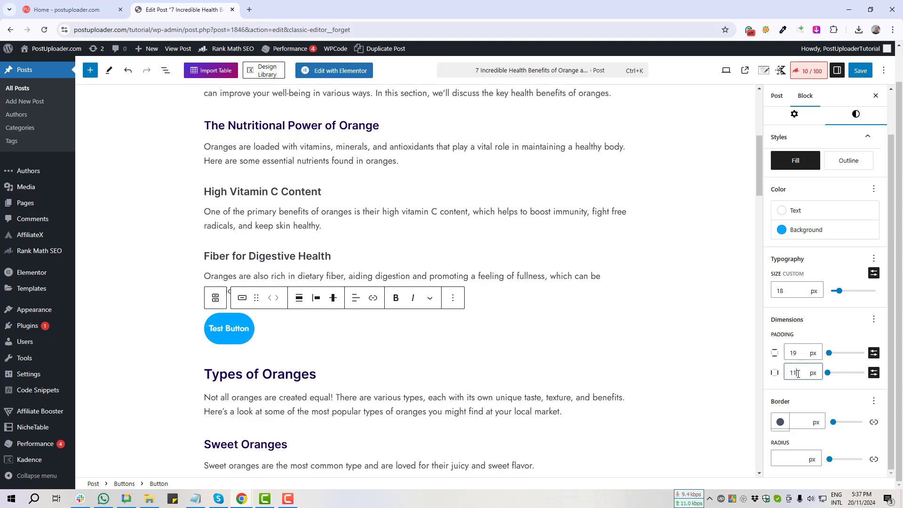
key(Up)
key(Up)
key(Up)
key(Up)
key(Up)
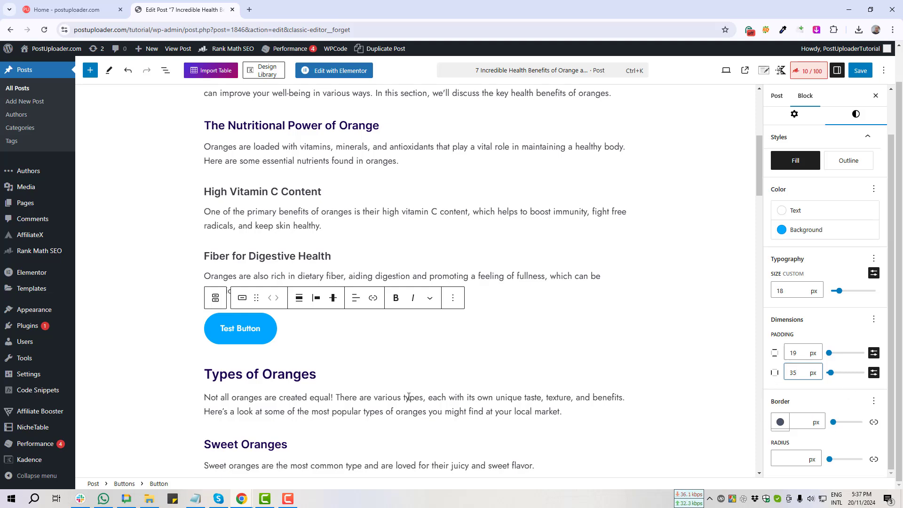
key(Down)
key(Down)
scroll(815, 353, up, 1)
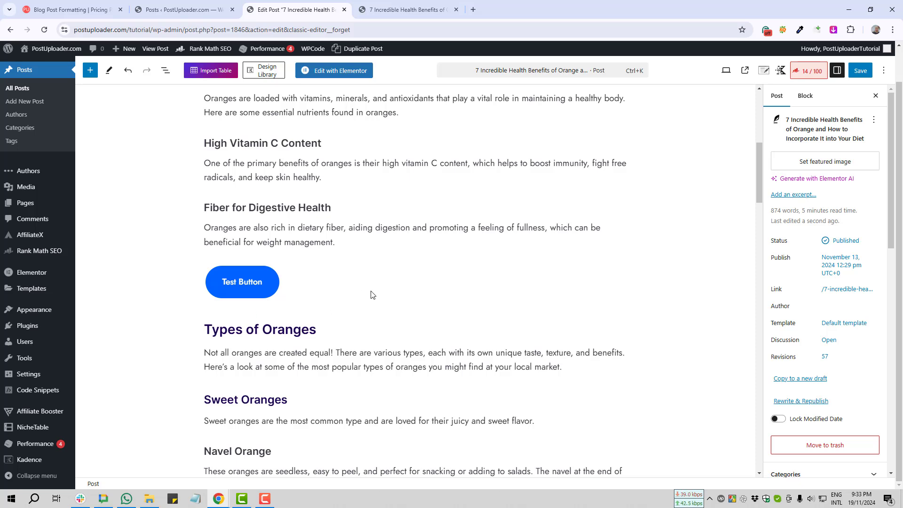
Select the parent Buttons block of "Test Button" and mark its block icon with an arrow in a screen capture, discarding the capture
click(215, 282)
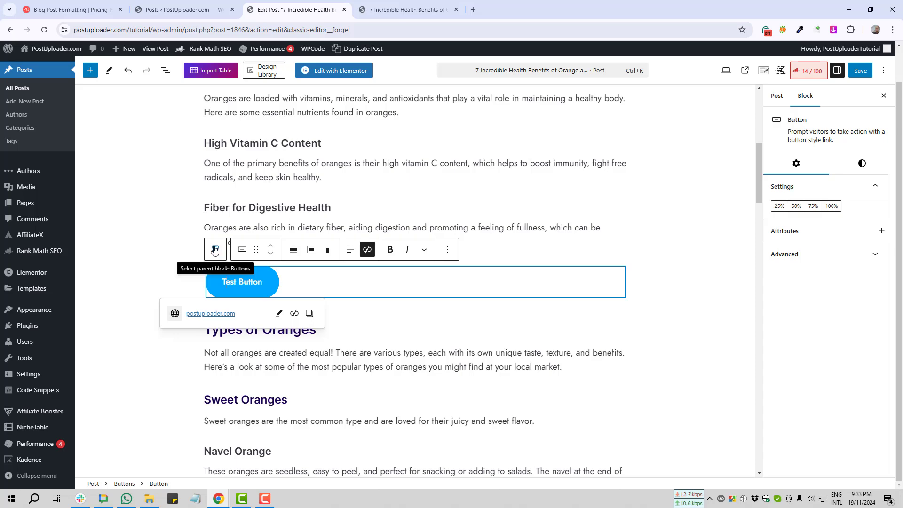
click(214, 250)
key(Print)
drag(173, 220, 237, 275)
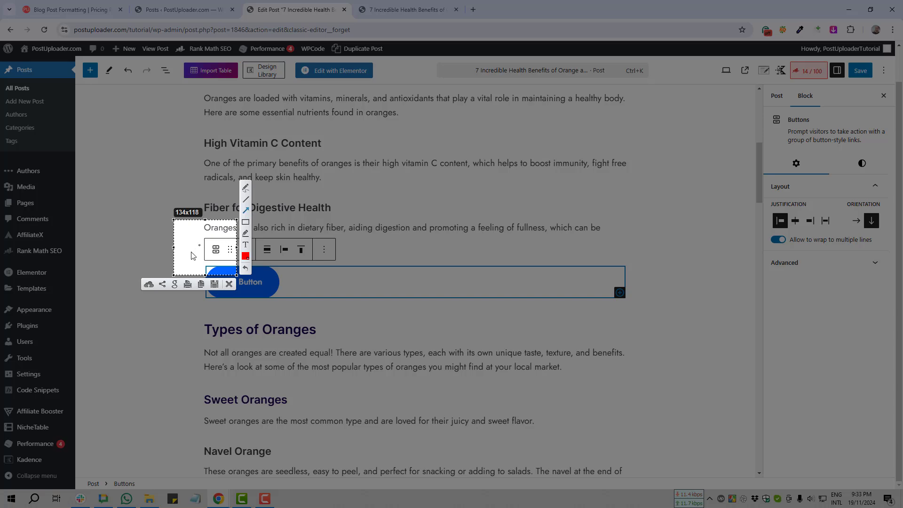
drag(141, 257, 210, 253)
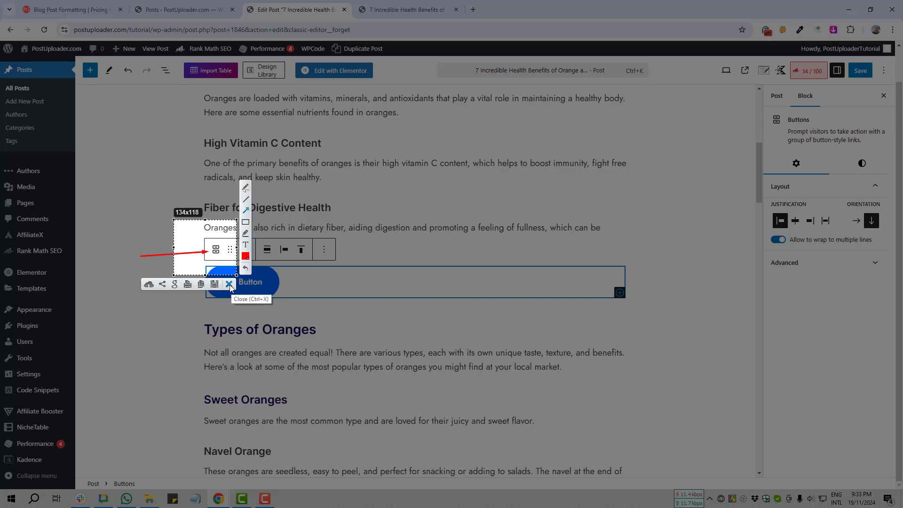
click(229, 284)
Highlight the Buttons block's alignment options in a temporary screen capture and justify the block's items center
click(215, 249)
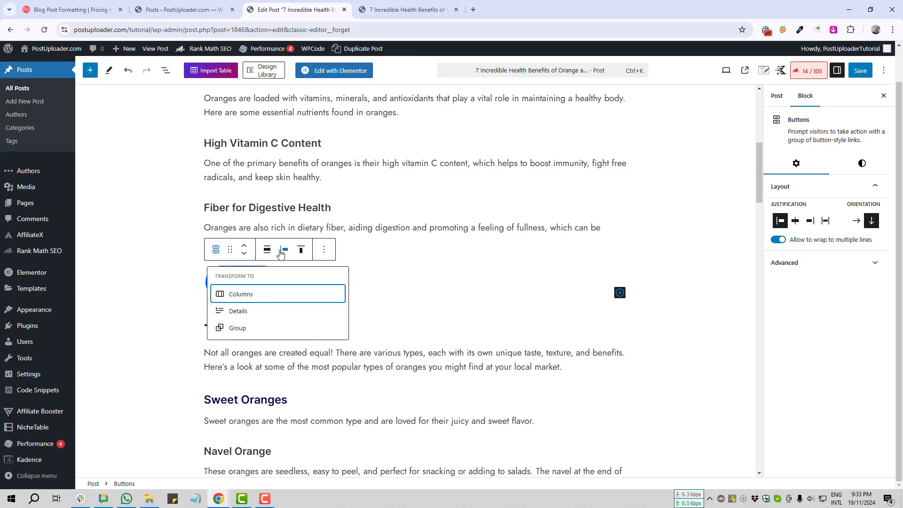
key(Print)
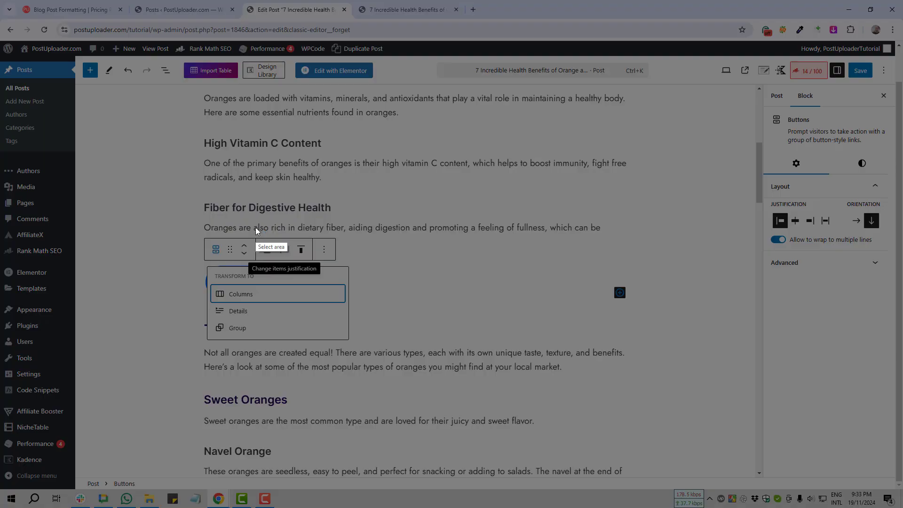
mouse_move(255, 227)
mouse_down()
mouse_move(287, 261)
mouse_move(342, 266)
mouse_up()
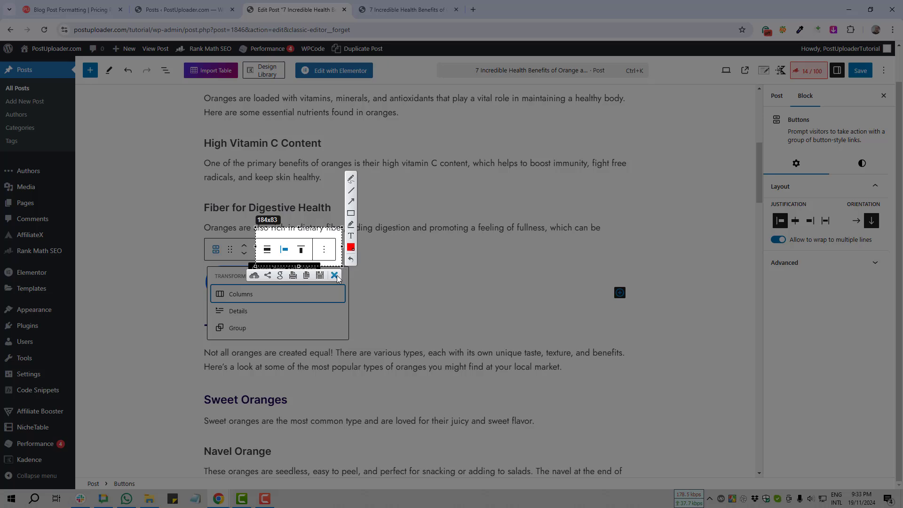
click(334, 275)
click(284, 250)
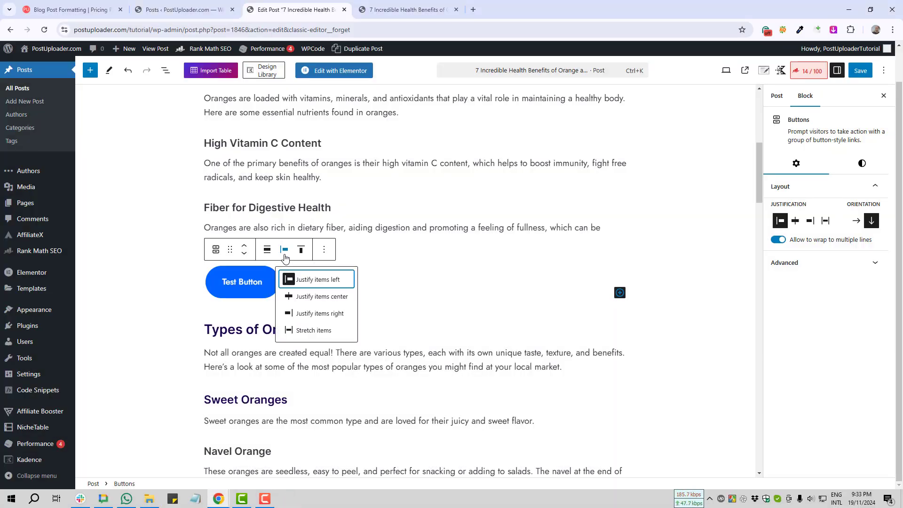
click(333, 297)
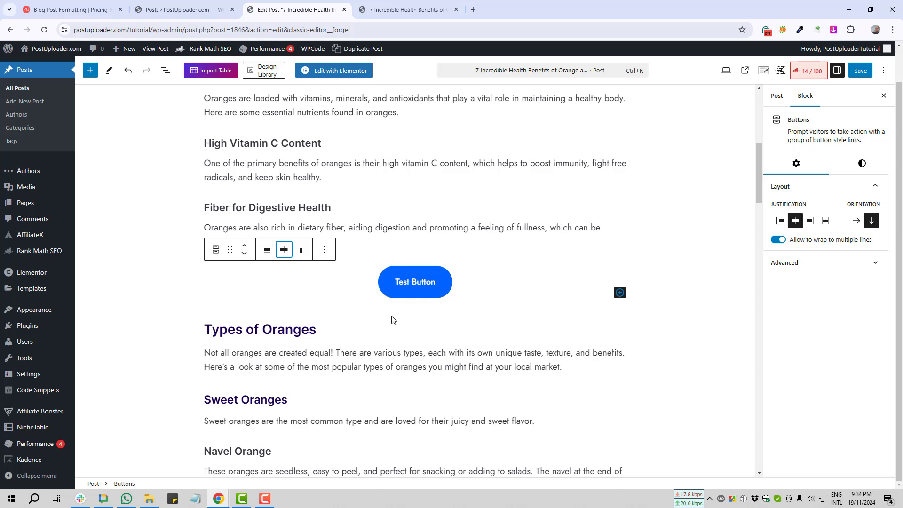
Save the post and view the "Test Button" on the published page
click(859, 71)
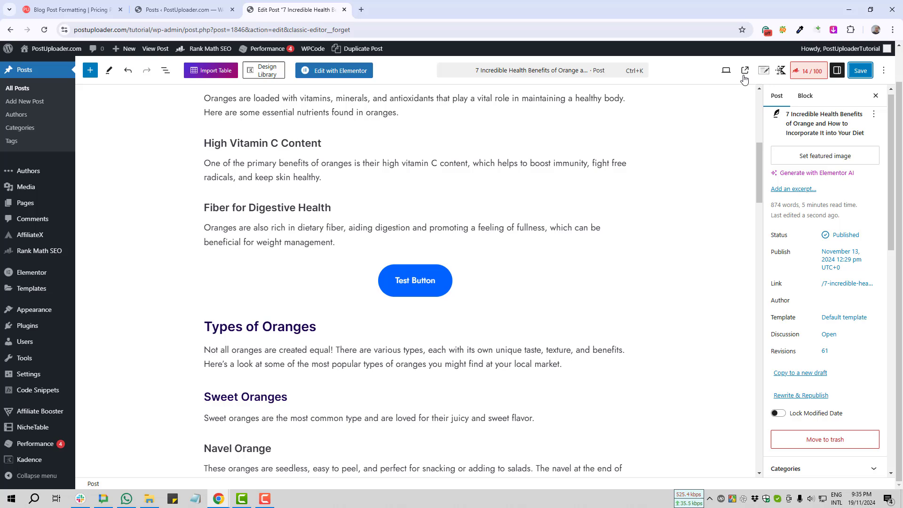
click(744, 74)
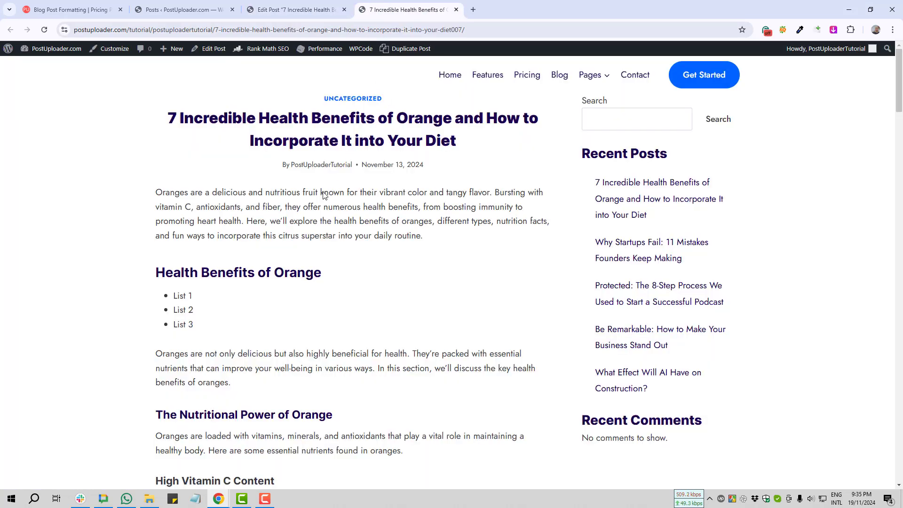
scroll(324, 195, down, 9)
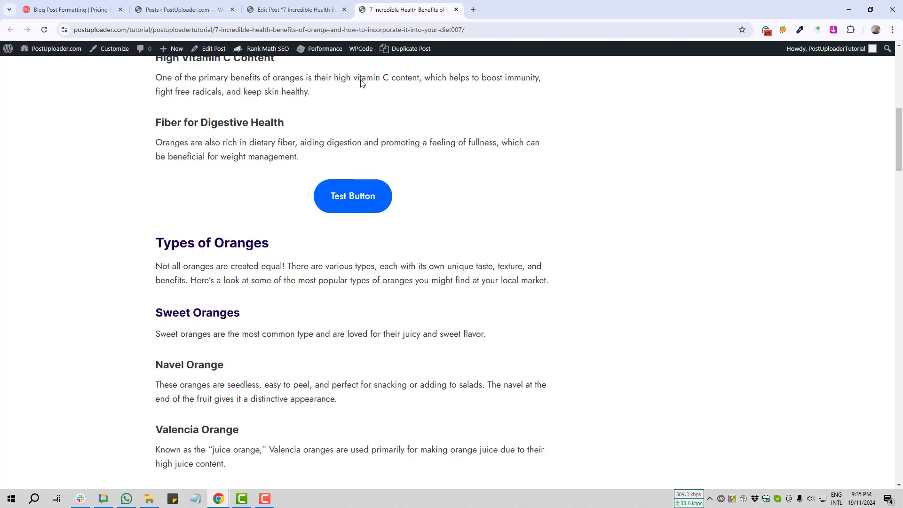
Return to the post editor, justify the Buttons block's items right and save the post to check it on the published page
click(296, 10)
click(361, 281)
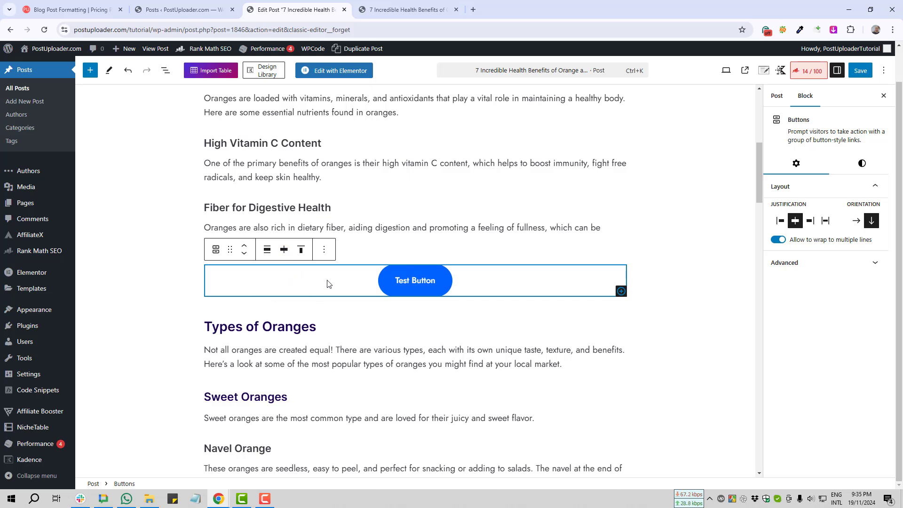
click(283, 251)
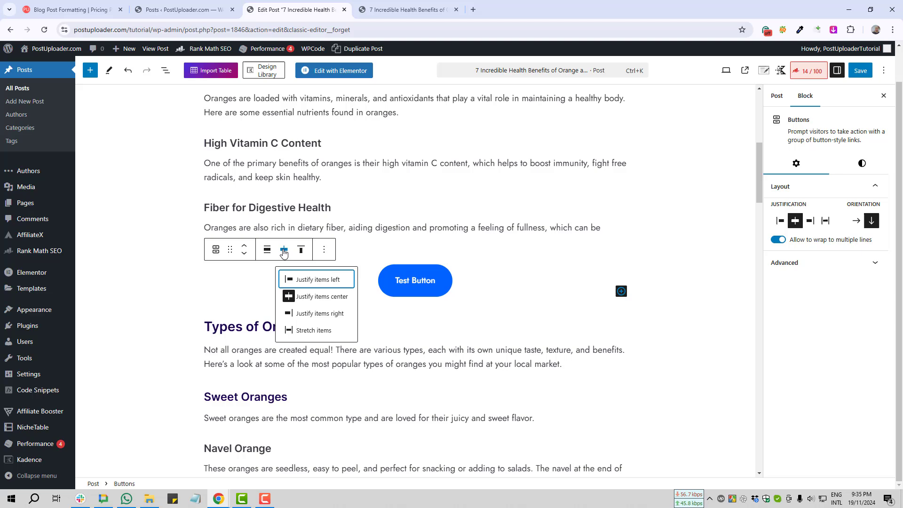
click(333, 315)
click(860, 70)
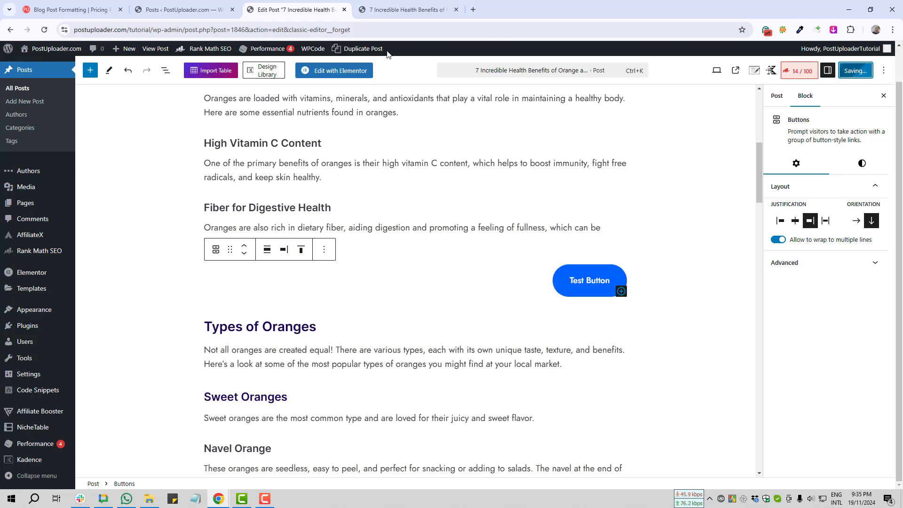
click(394, 10)
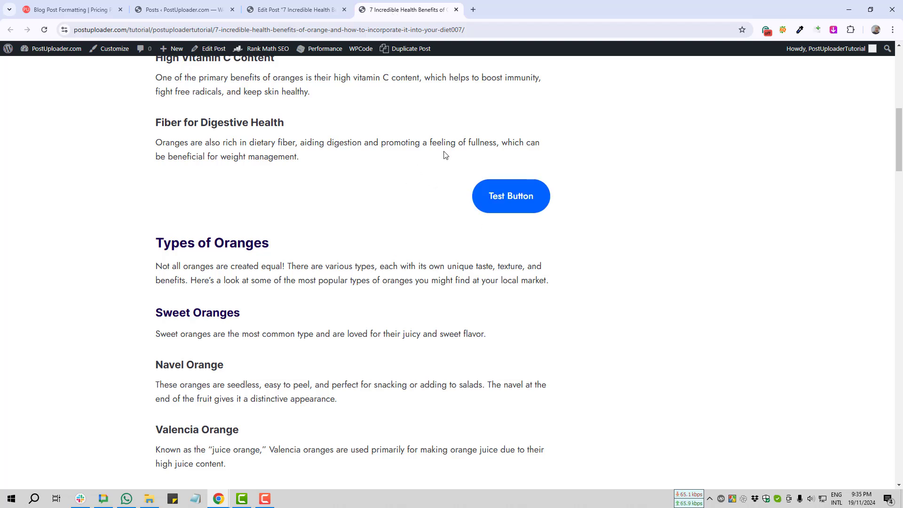
Back in the post editor, justify the Buttons block's items center with vertical alignment set to middle, and save the post
click(297, 9)
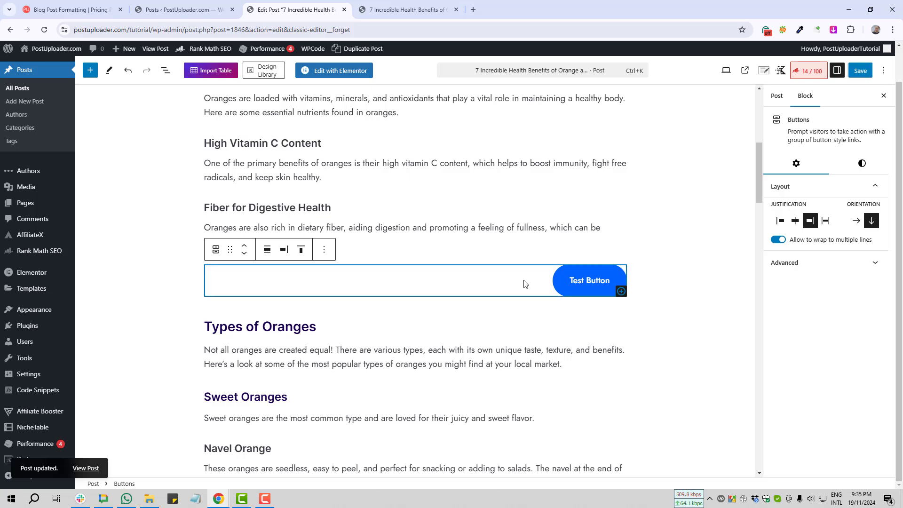
click(283, 249)
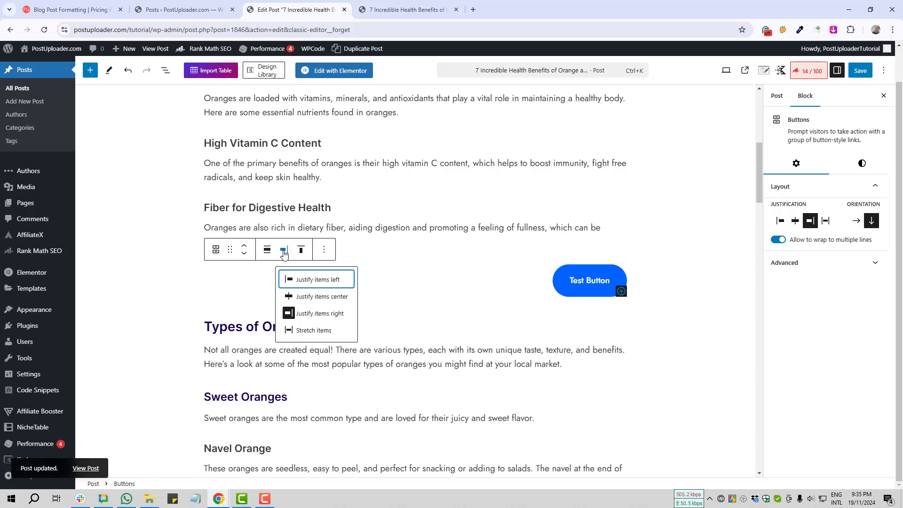
click(331, 298)
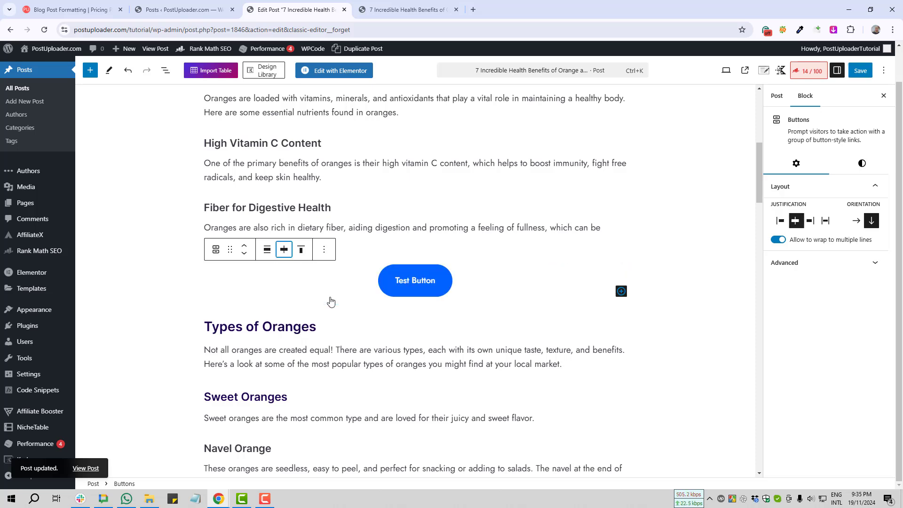
click(300, 253)
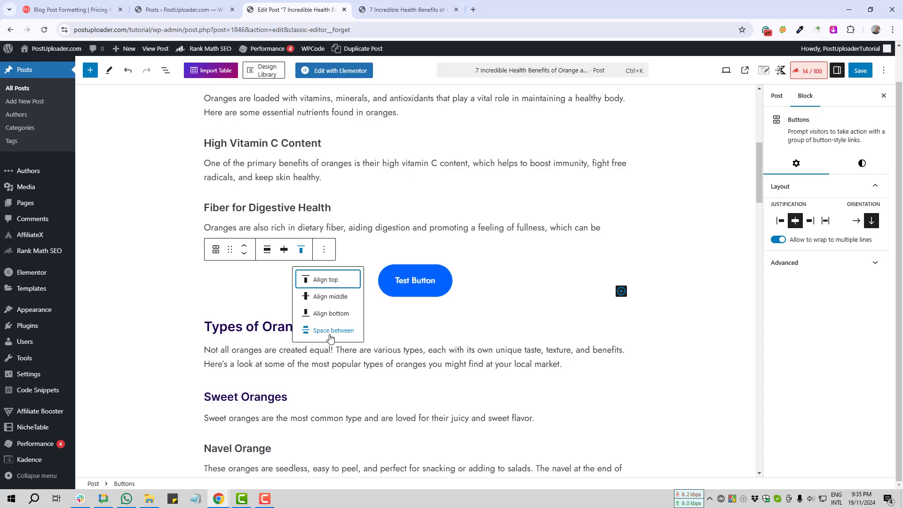
click(334, 301)
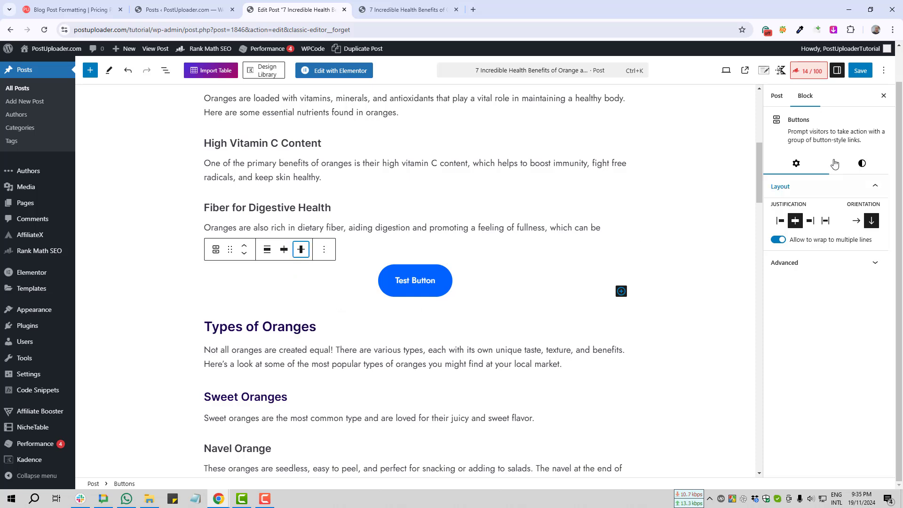
click(860, 71)
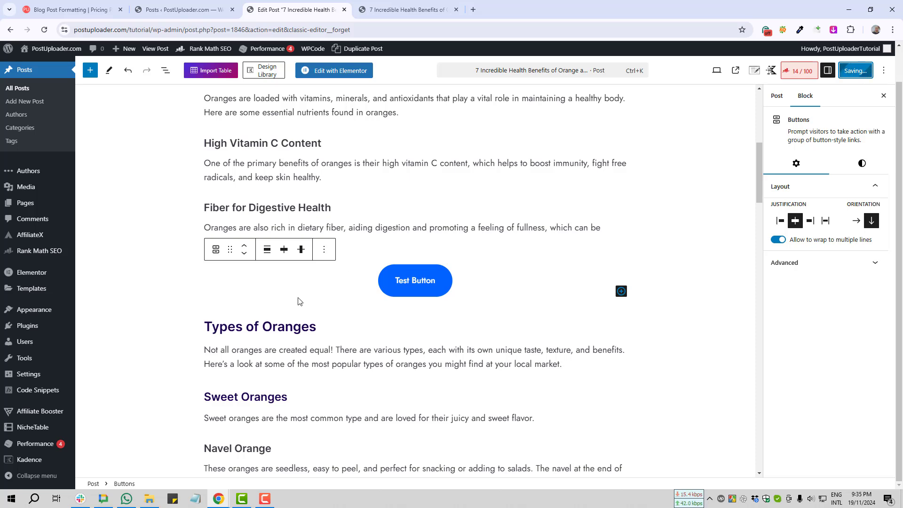